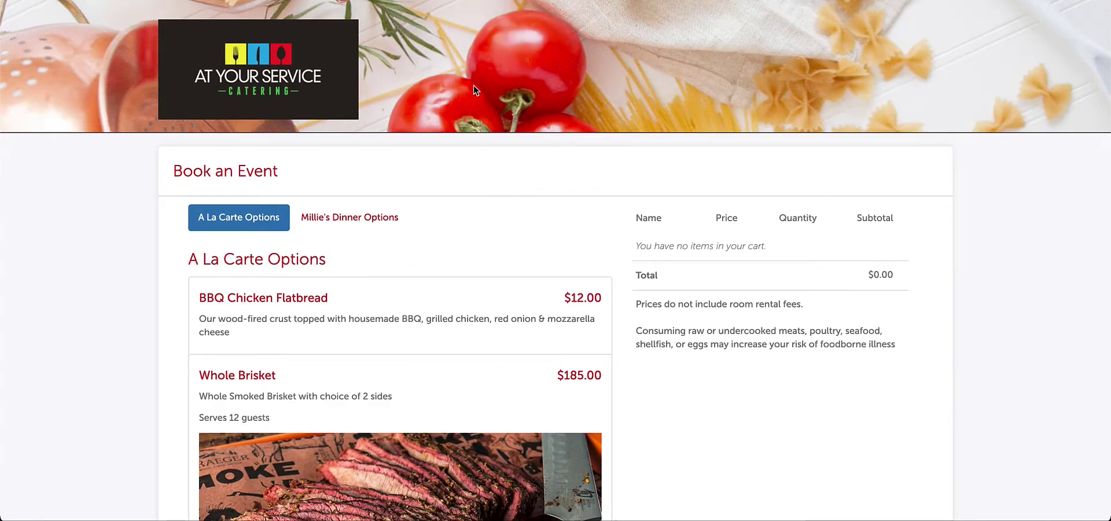
# Order a single BBQ Chicken Flatbread at quantity 1, bringing the total to $12.00
pyautogui.scroll(-1, 474, 85)
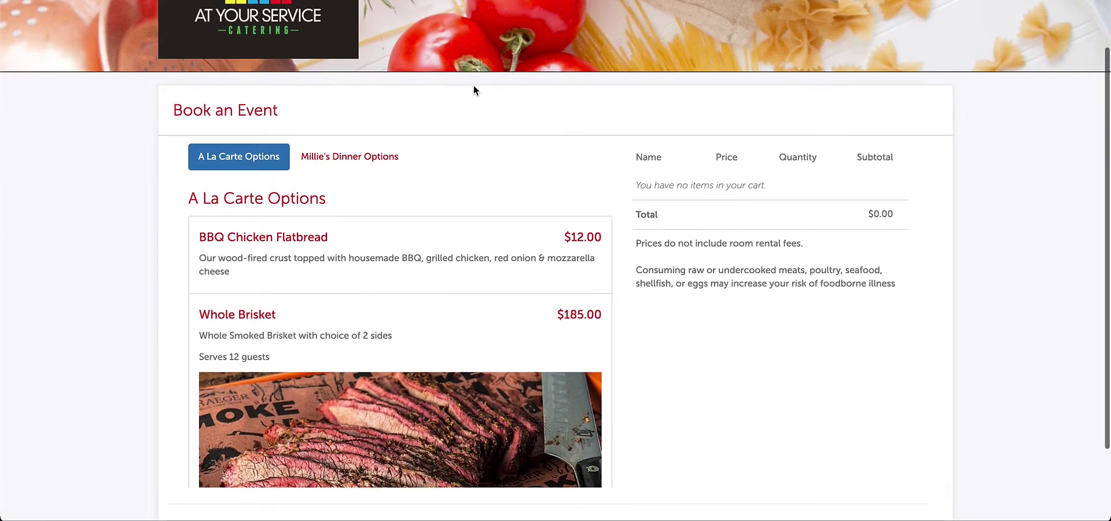
pyautogui.scroll(-1, 474, 85)
pyautogui.scroll(-1, 474, 90)
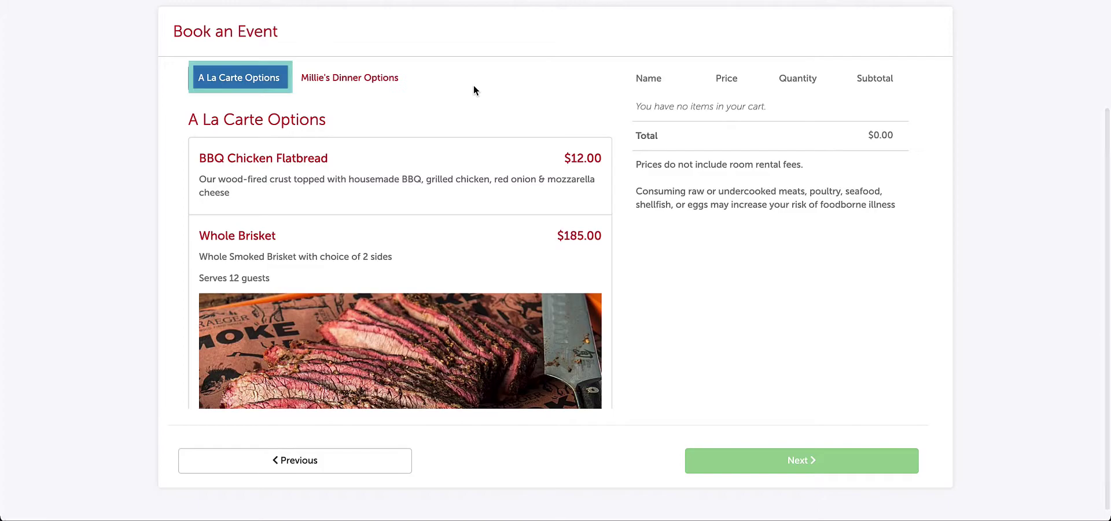
pyautogui.press('Tab')
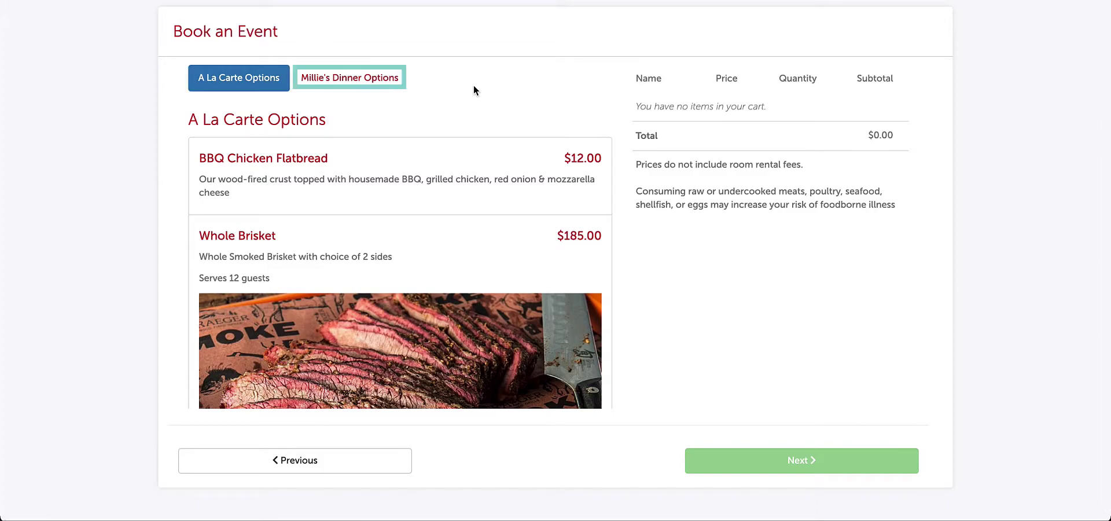
pyautogui.press('Tab')
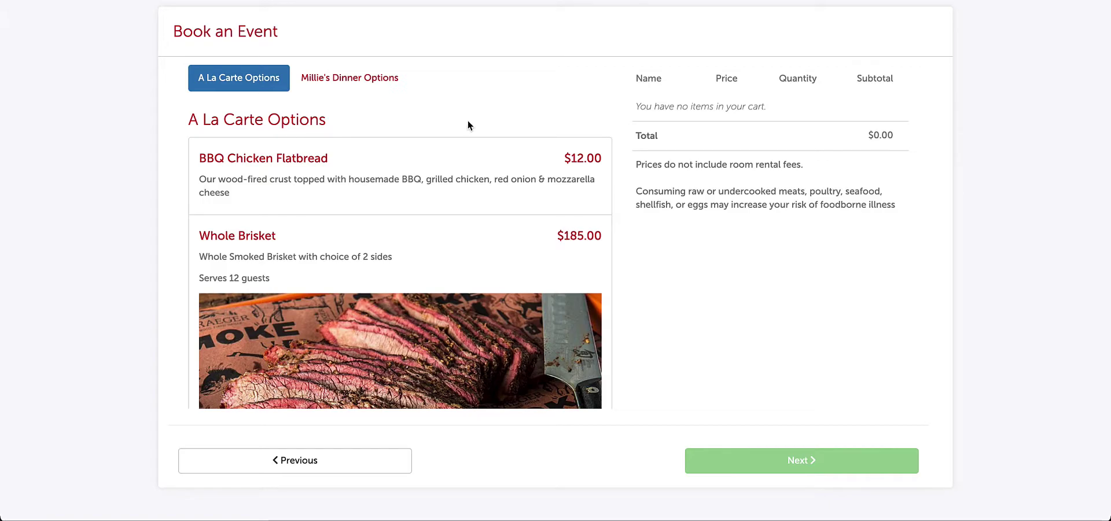
pyautogui.click(451, 156)
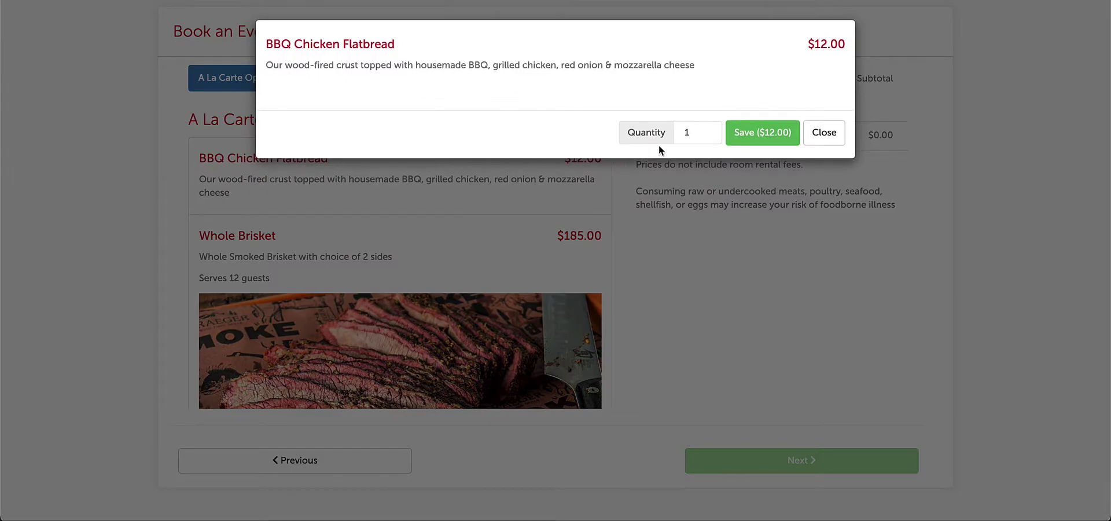
pyautogui.click(747, 138)
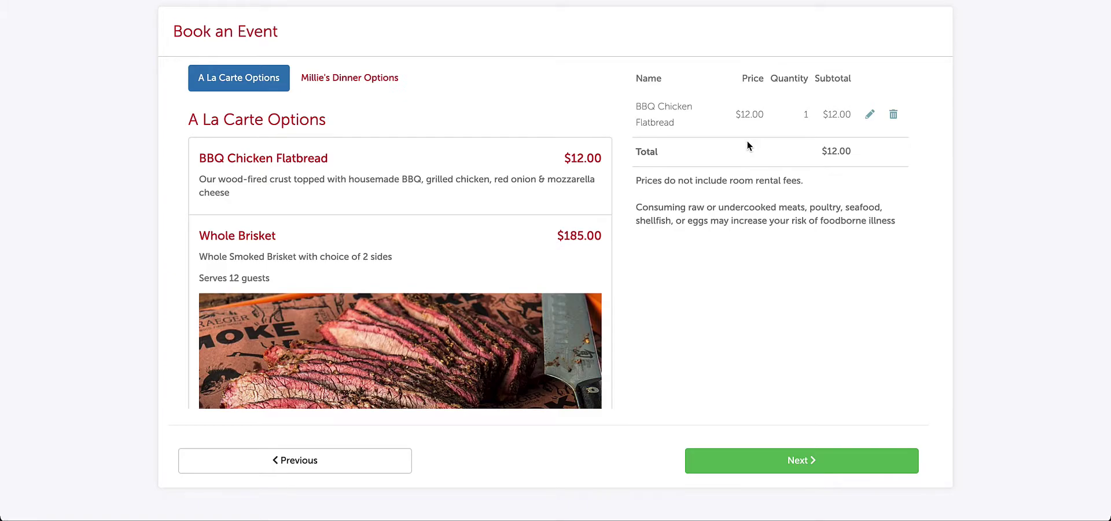
pyautogui.scroll(-1, 747, 141)
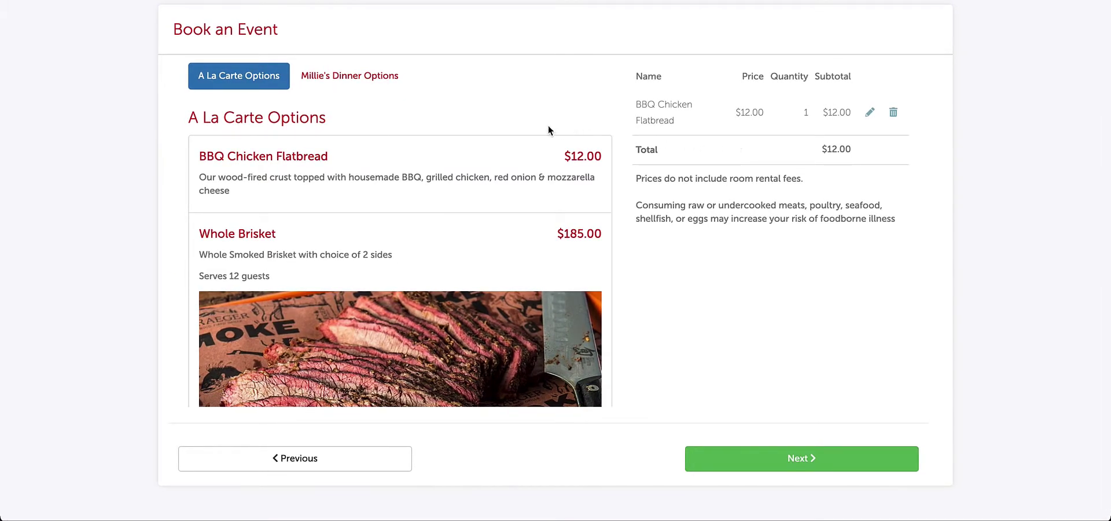
# Show Millie's Dinner Options and open Millie's $70 Dinner Package
pyautogui.click(350, 76)
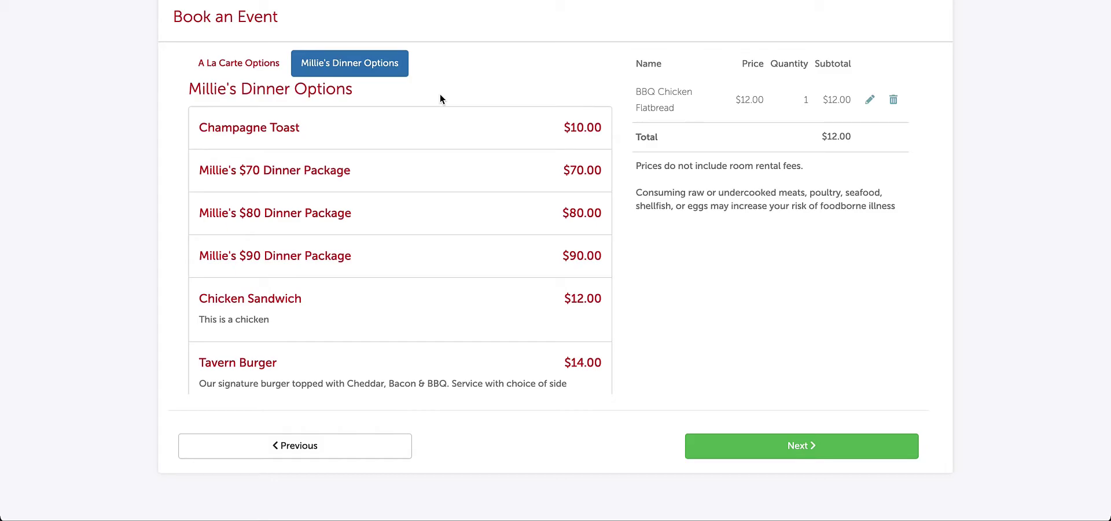
pyautogui.press('Tab')
pyautogui.press('Tab')
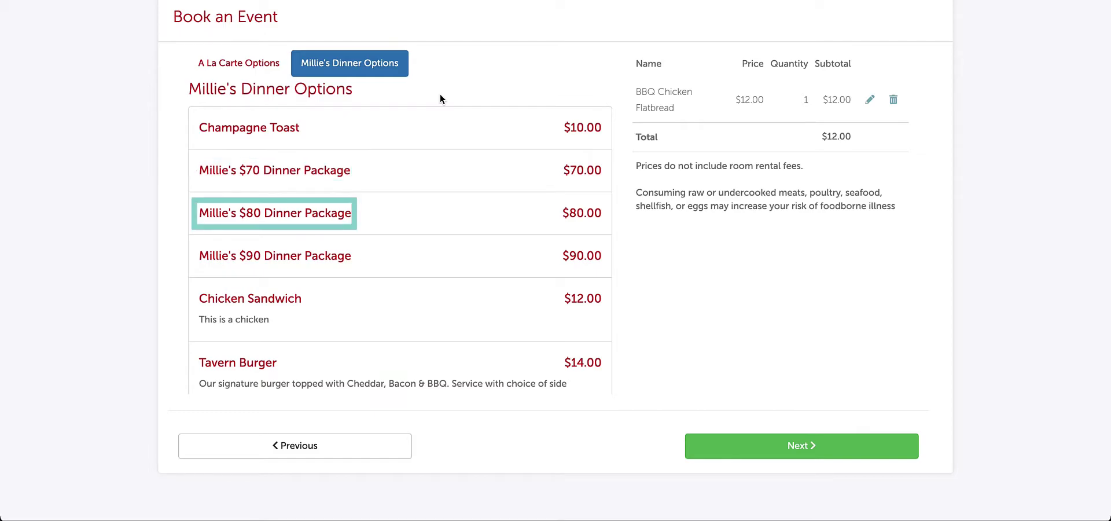
pyautogui.press('Tab')
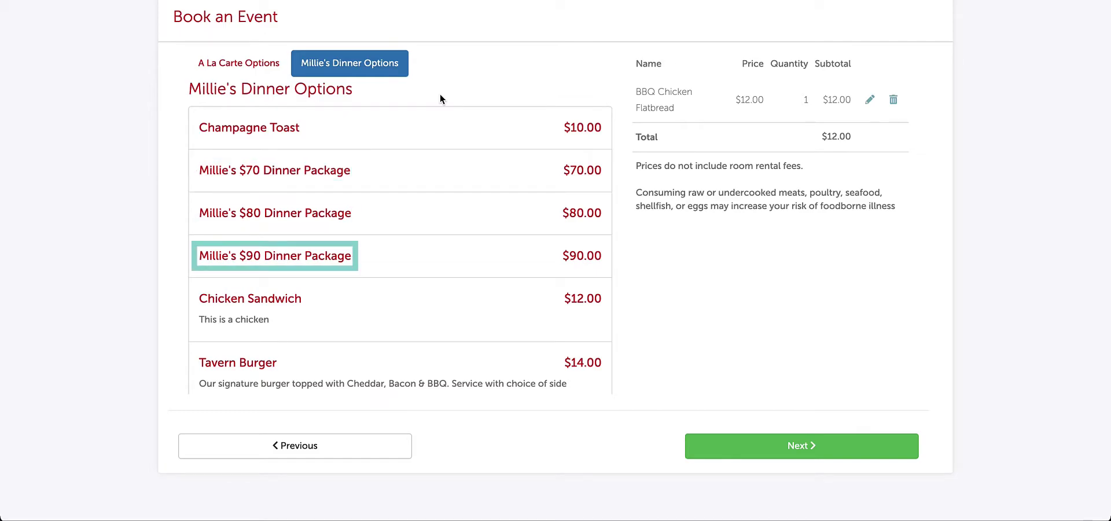
pyautogui.click(440, 99)
# Configure the $70 Dinner Package with House Salad, Filet Mignon and Key Lime Pie, and add it to the order
pyautogui.click(438, 180)
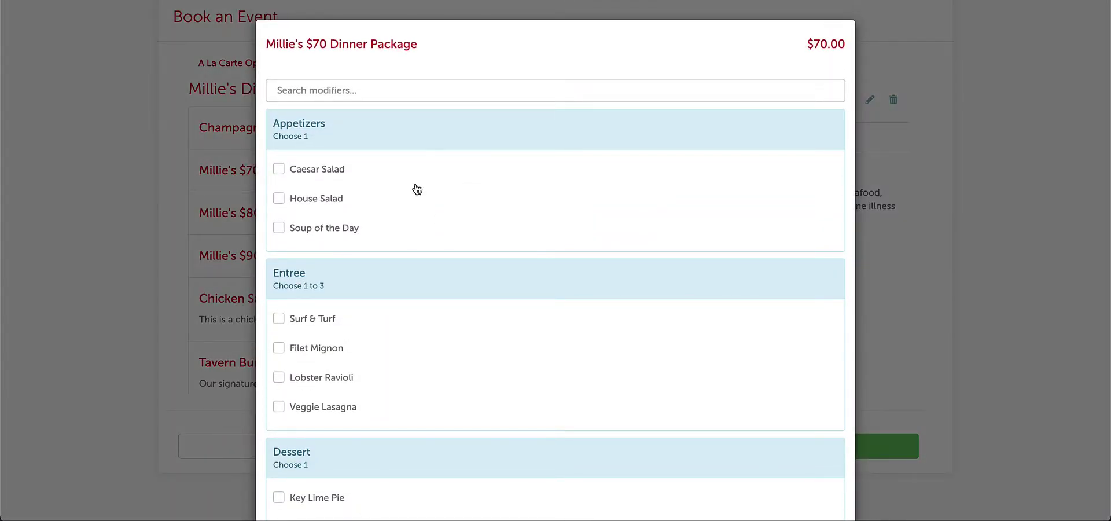
pyautogui.click(325, 203)
pyautogui.scroll(-3, 422, 210)
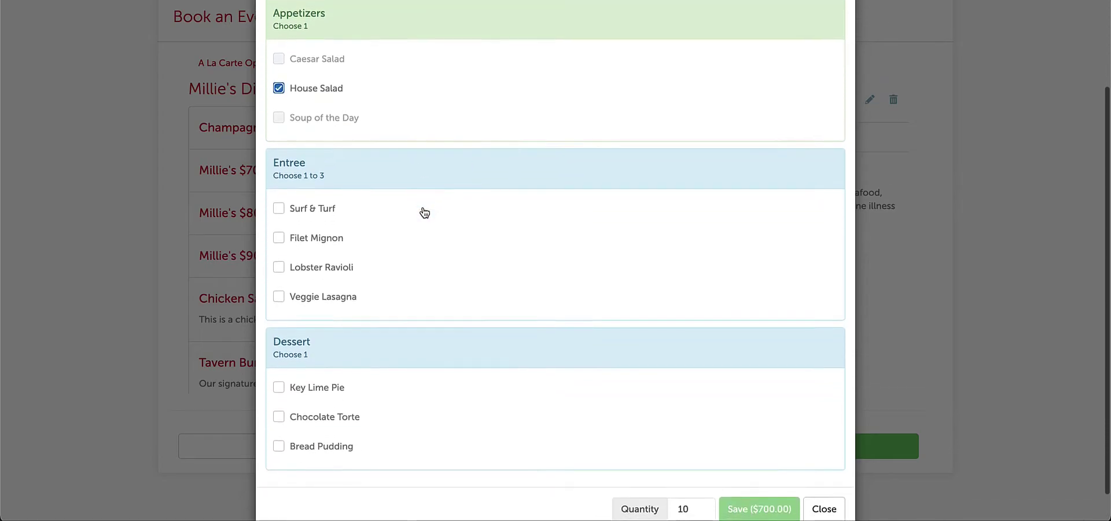
pyautogui.click(335, 224)
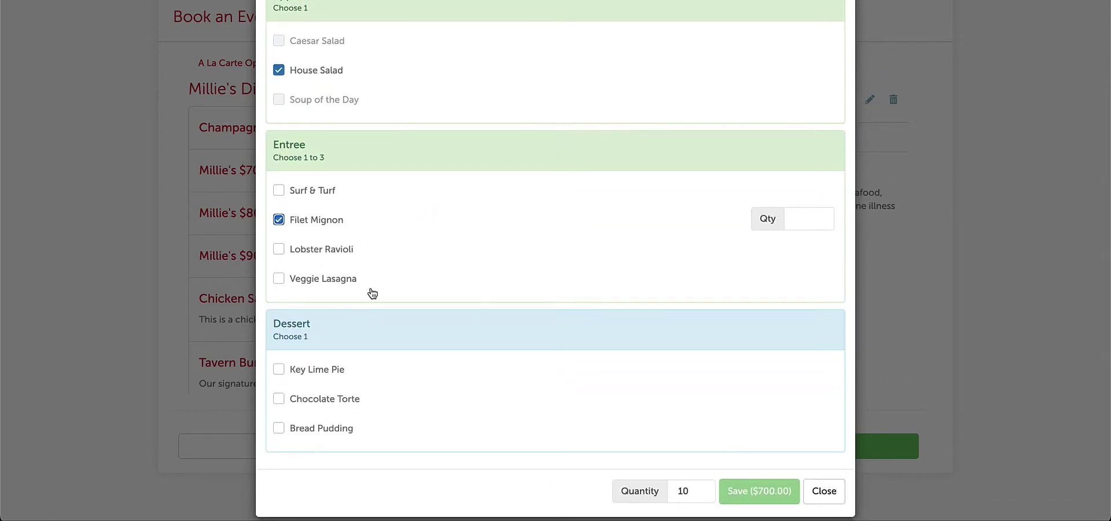
pyautogui.click(330, 373)
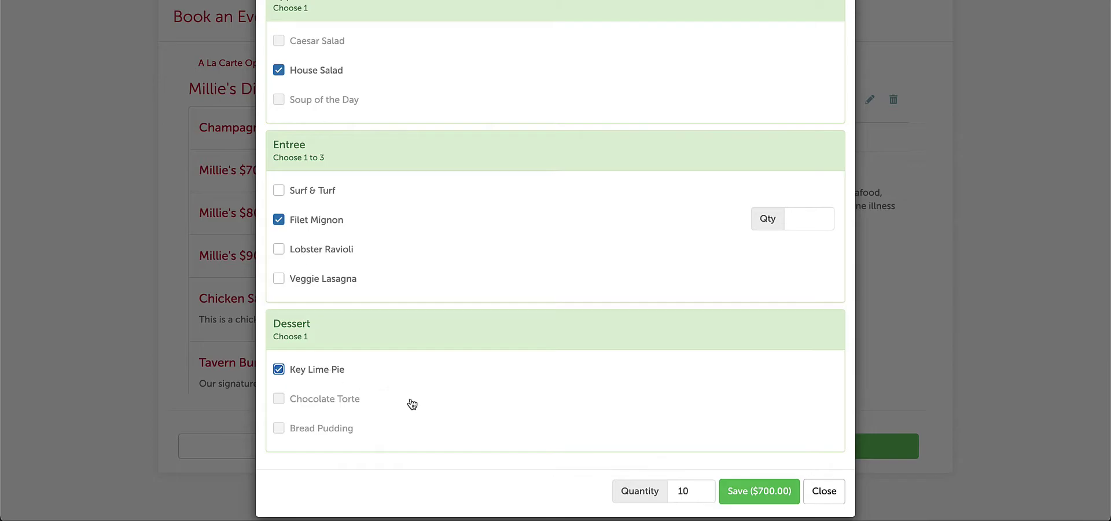
pyautogui.click(758, 491)
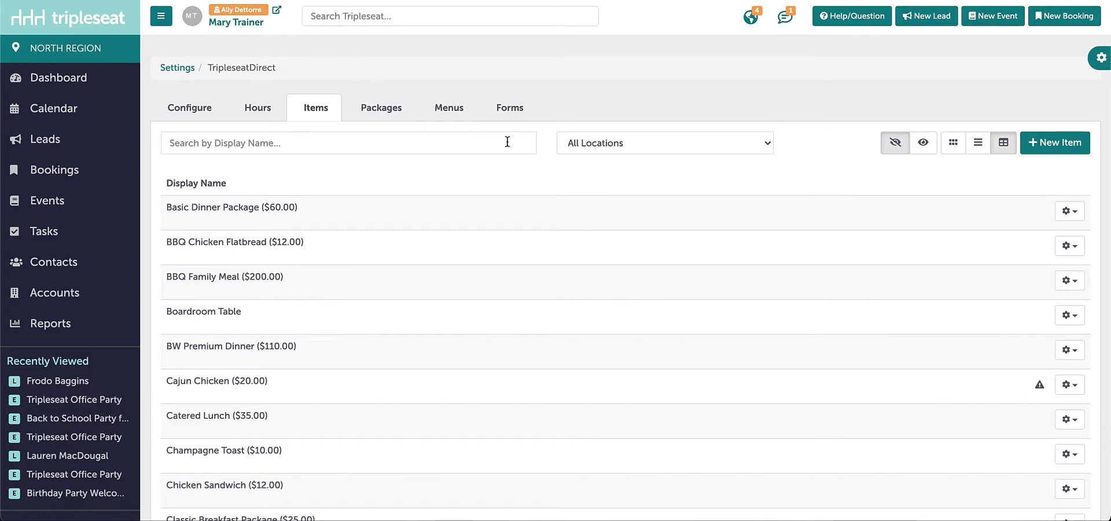
# Create a new item named Chicken Parmesan, priced 14, in Food, available at Millie's Restaurant
pyautogui.click(1071, 144)
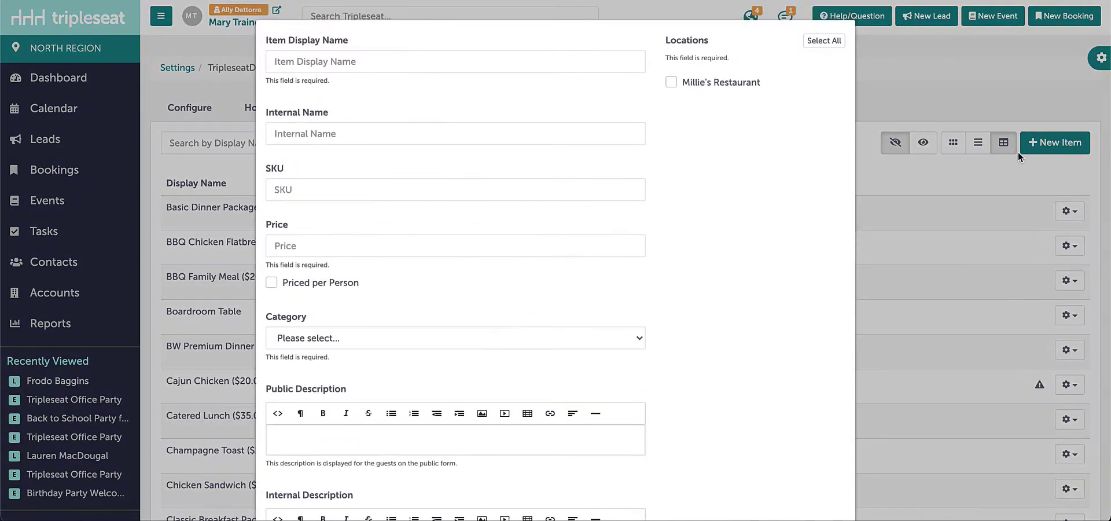
pyautogui.scroll(-1, 741, 158)
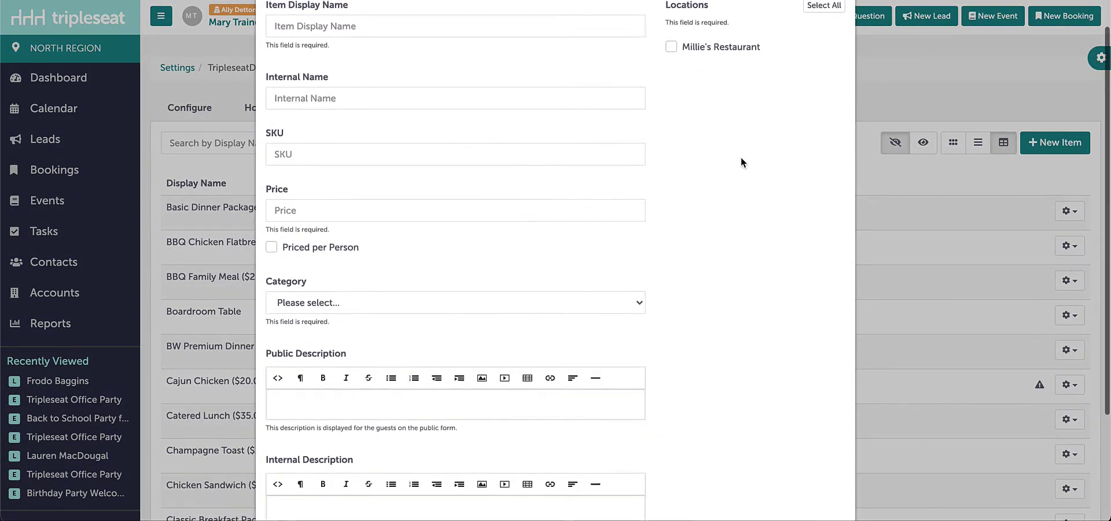
pyautogui.click(503, 20)
pyautogui.write('Chicken Parmesan')
pyautogui.click(396, 213)
pyautogui.write('14')
pyautogui.click(352, 301)
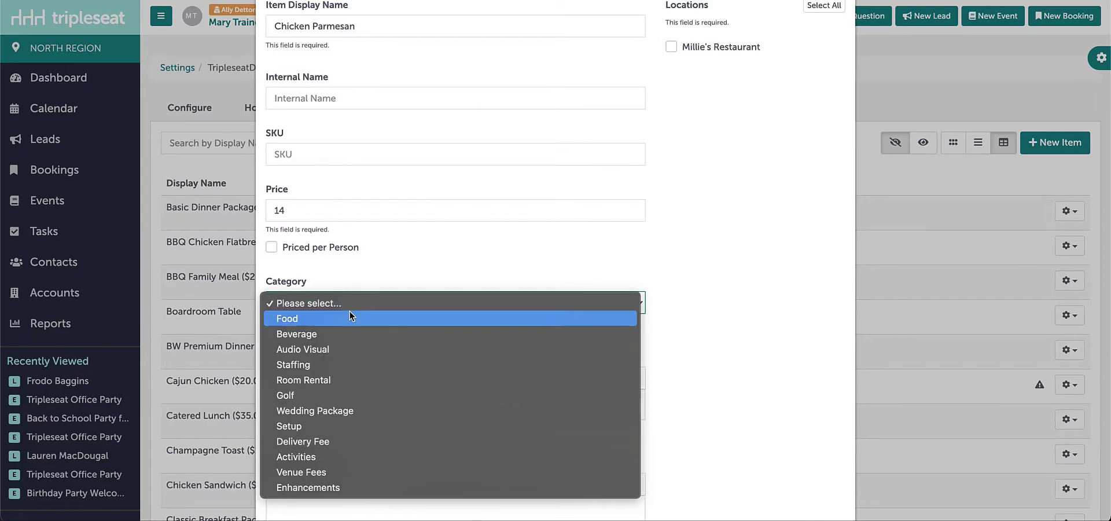
pyautogui.click(349, 317)
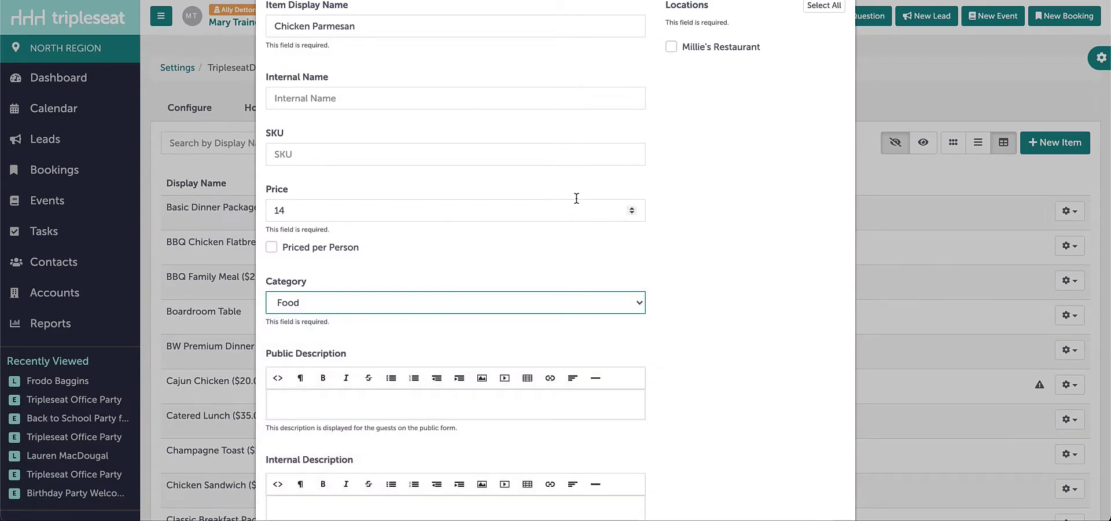
pyautogui.click(671, 47)
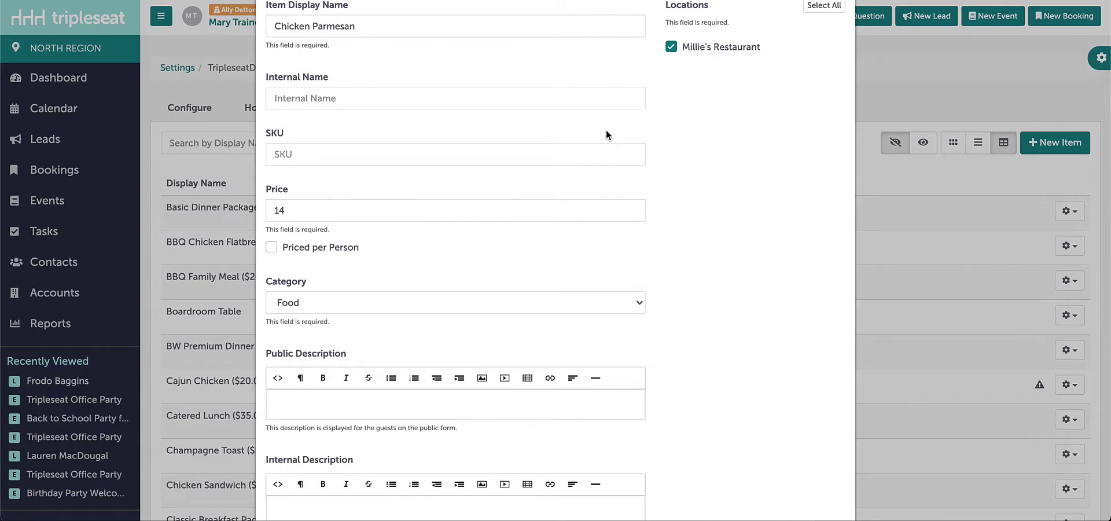
pyautogui.scroll(-2, 606, 130)
# Save the Chicken Parmesan item from the bottom of the New Item form
pyautogui.scroll(-1, 606, 130)
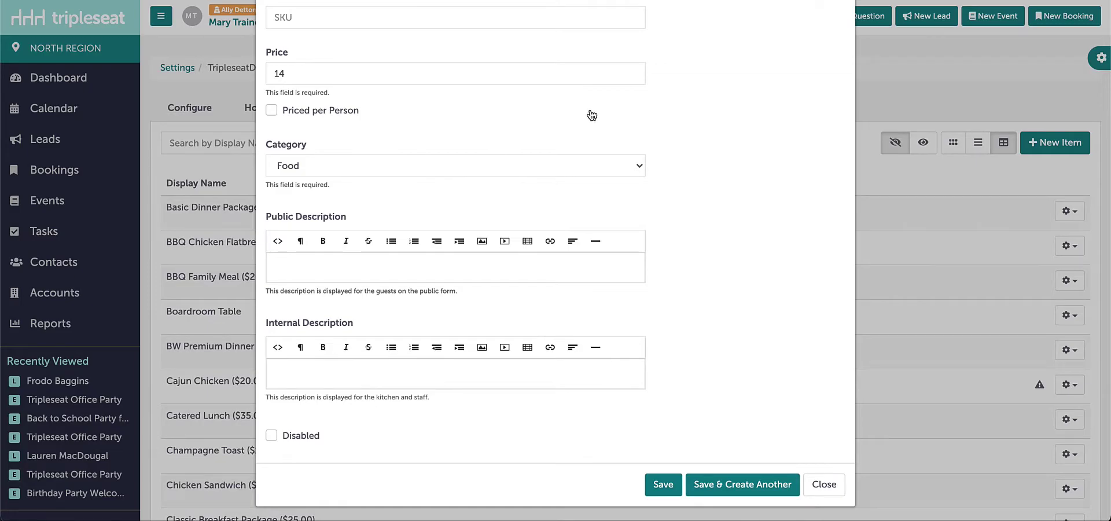
pyautogui.scroll(1, 591, 113)
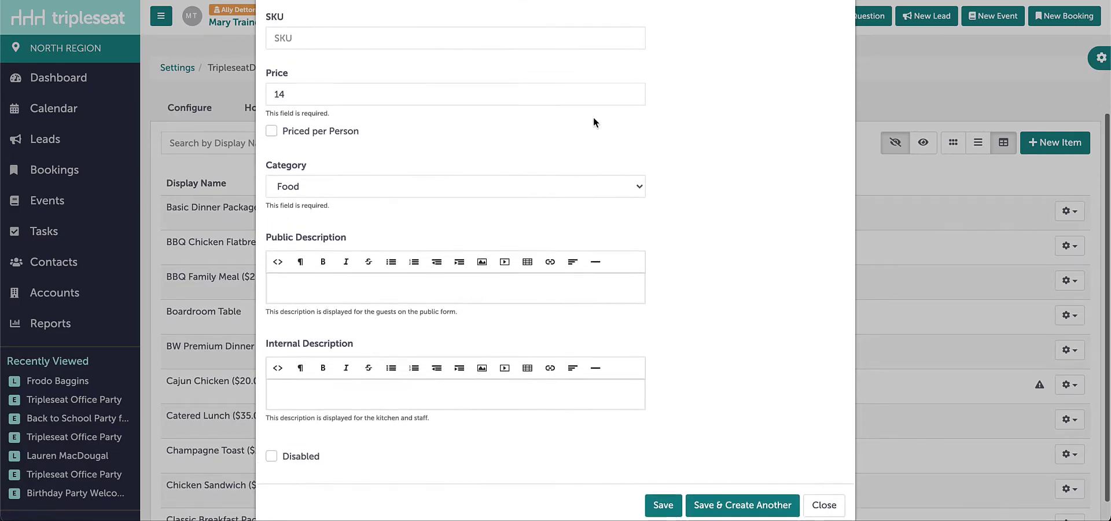
pyautogui.click(663, 505)
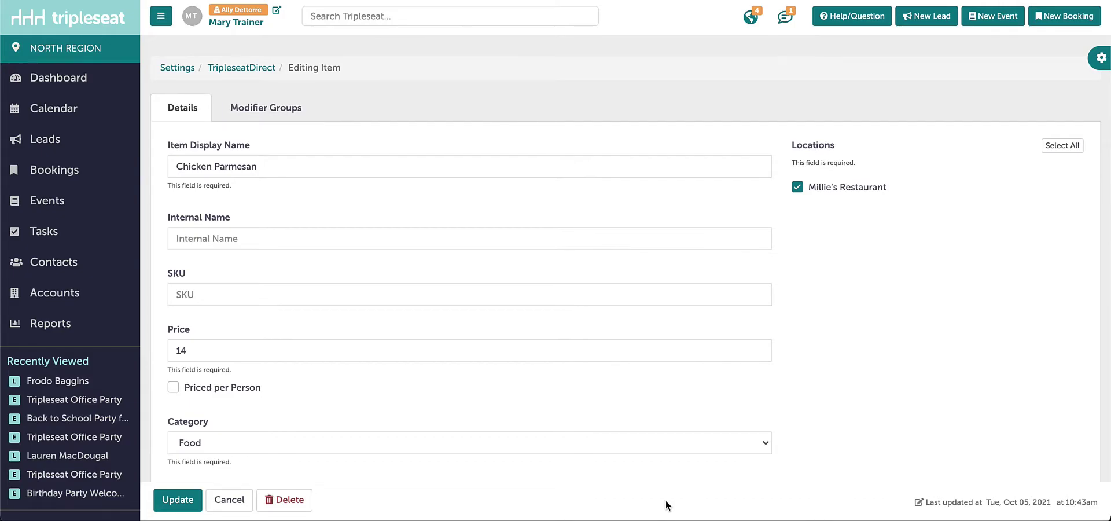
# Show the Chicken Parmesan item's Modifier Groups tab, still empty
pyautogui.click(258, 109)
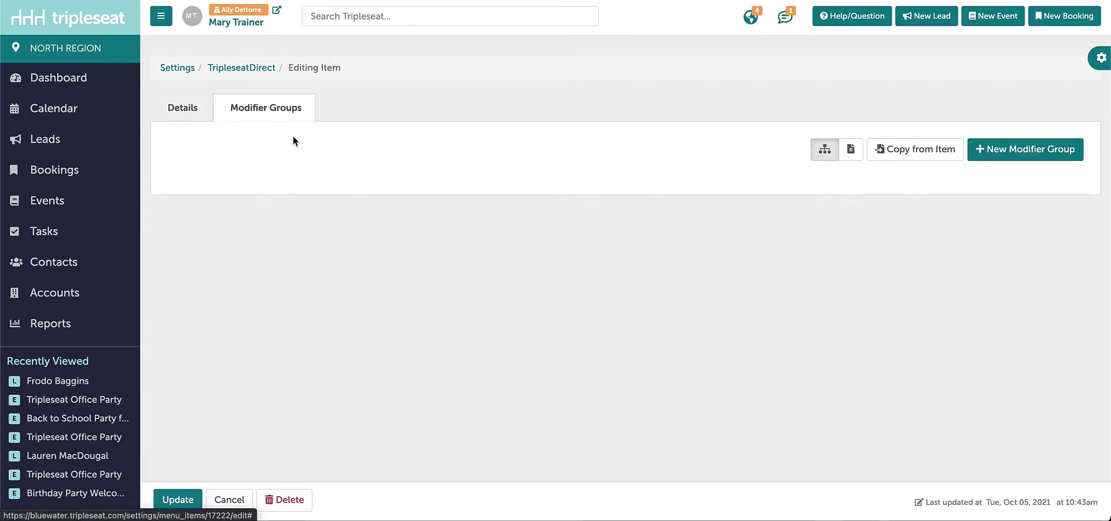
# Add a 'Choice of Pasta' modifier group with minimum 1, maximum 2 selections and quantities allowed
pyautogui.click(996, 156)
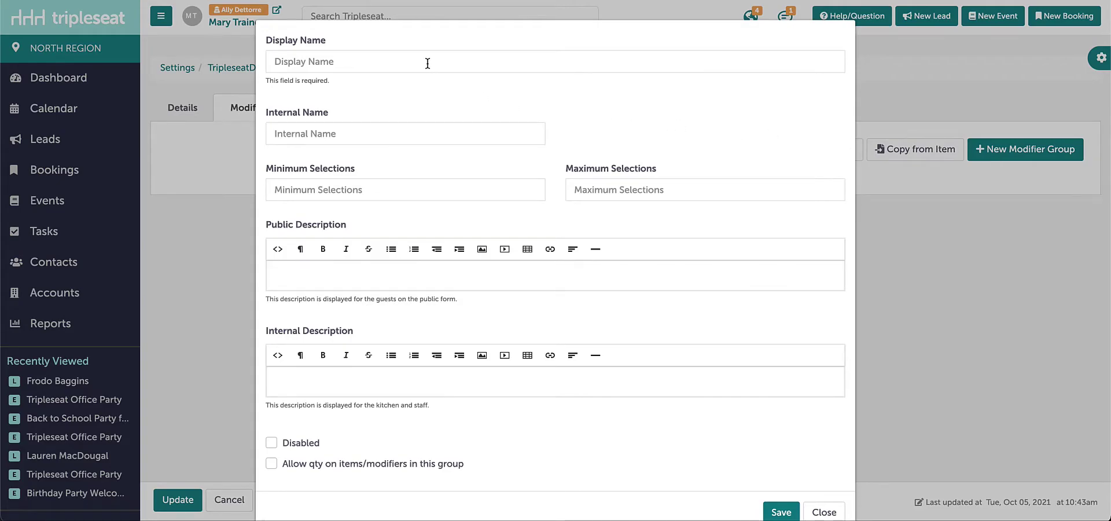
pyautogui.click(428, 62)
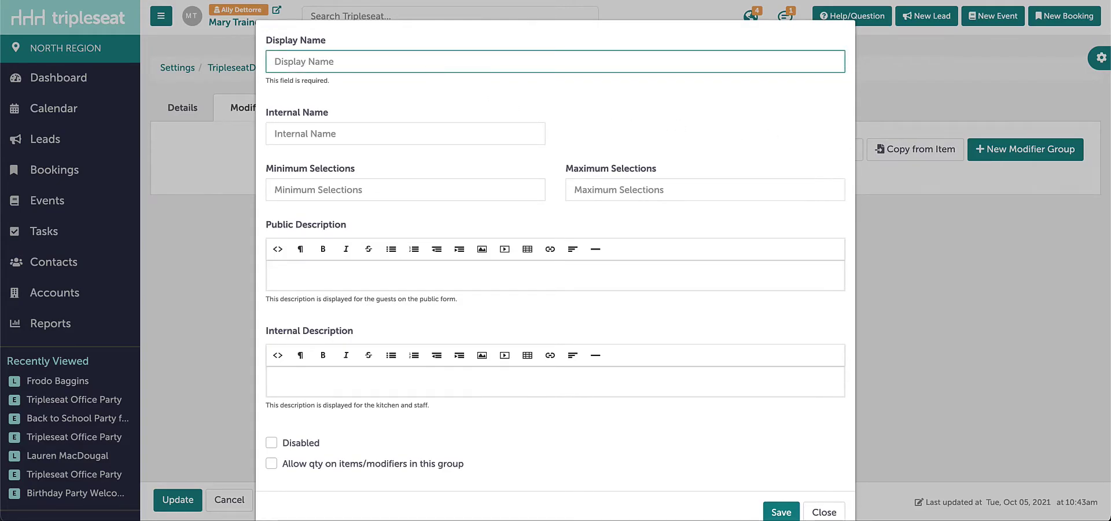
pyautogui.write('Choice of Pasta')
pyautogui.click(312, 189)
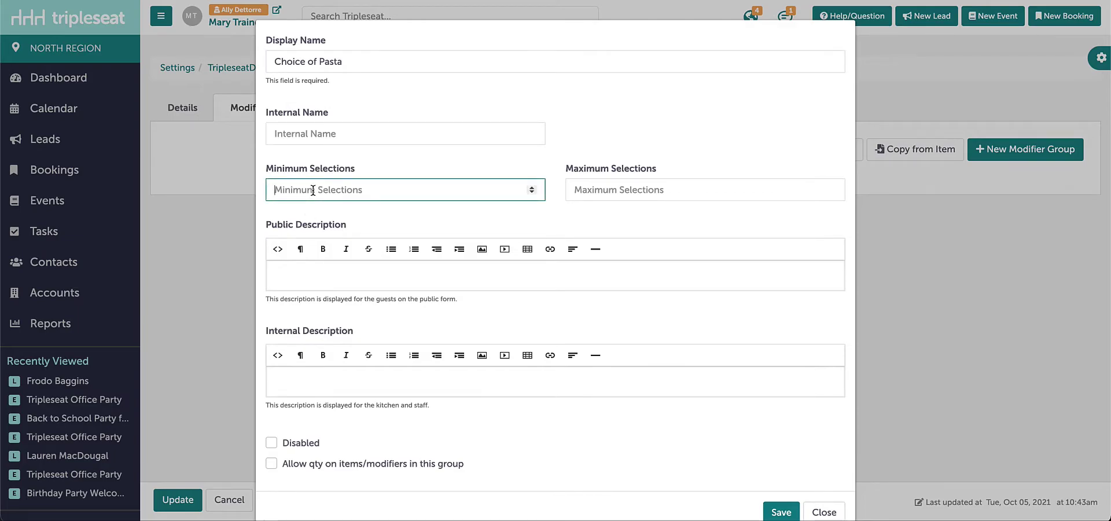
pyautogui.write('1')
pyautogui.click(615, 190)
pyautogui.write('2')
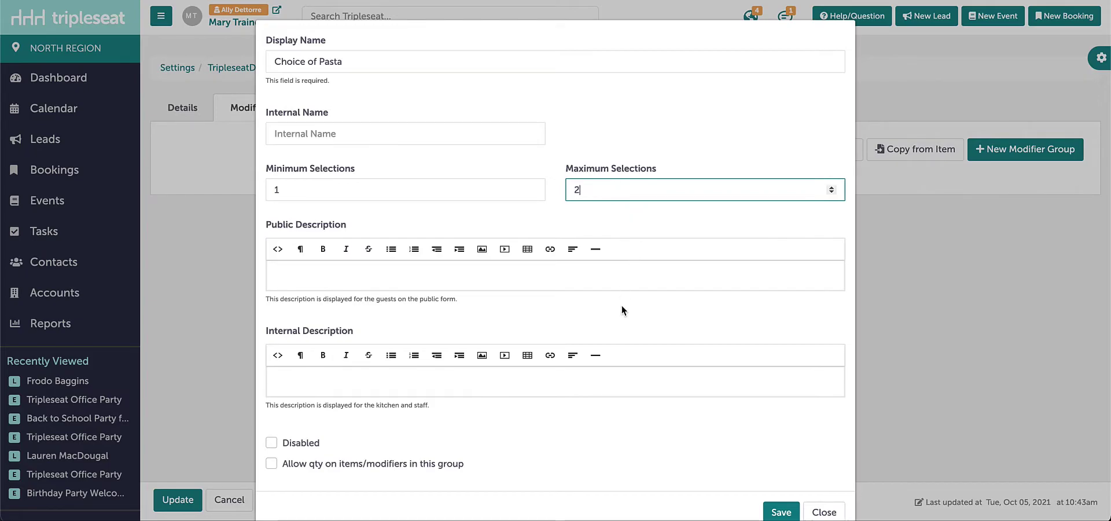
pyautogui.scroll(-1, 622, 310)
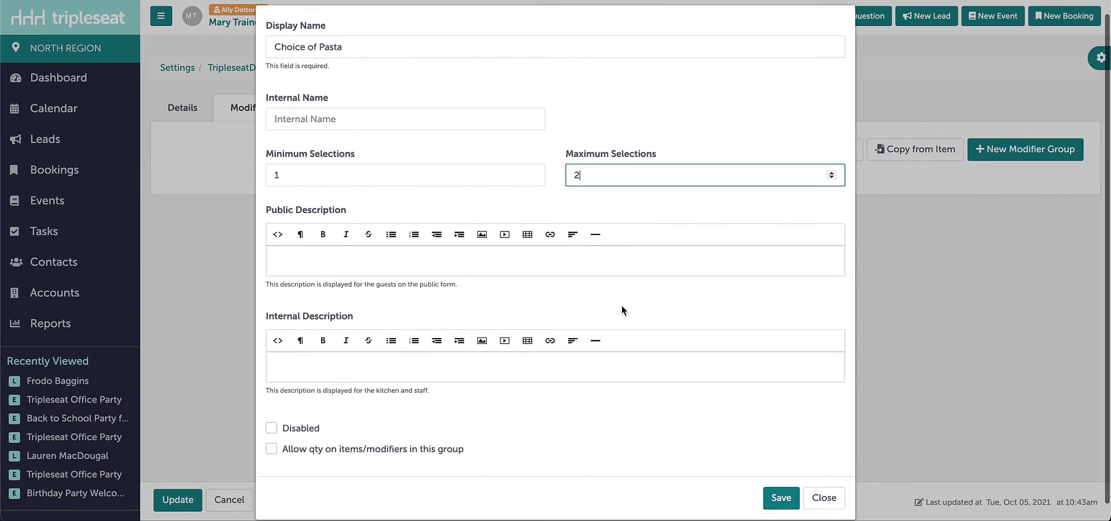
pyautogui.click(272, 446)
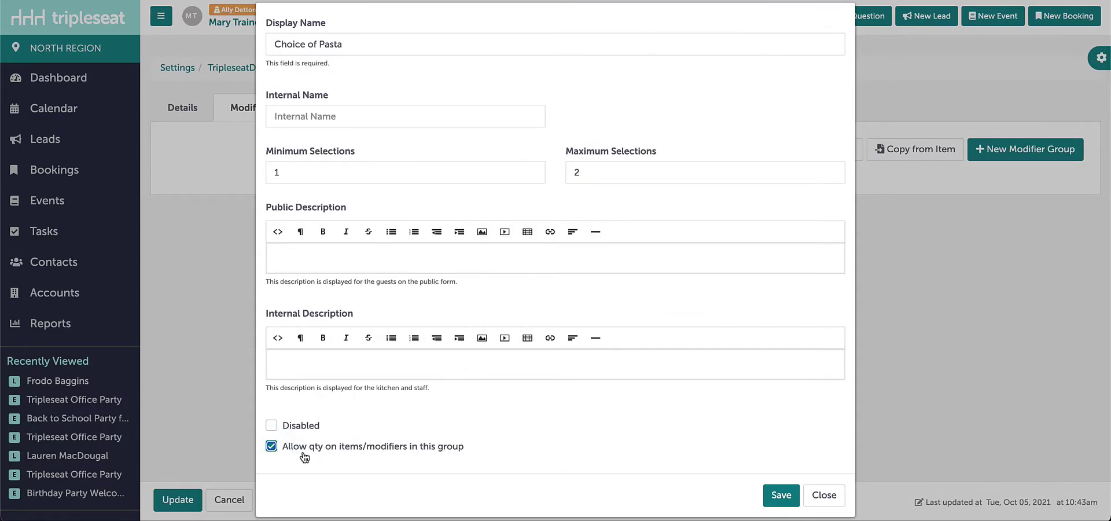
pyautogui.click(783, 500)
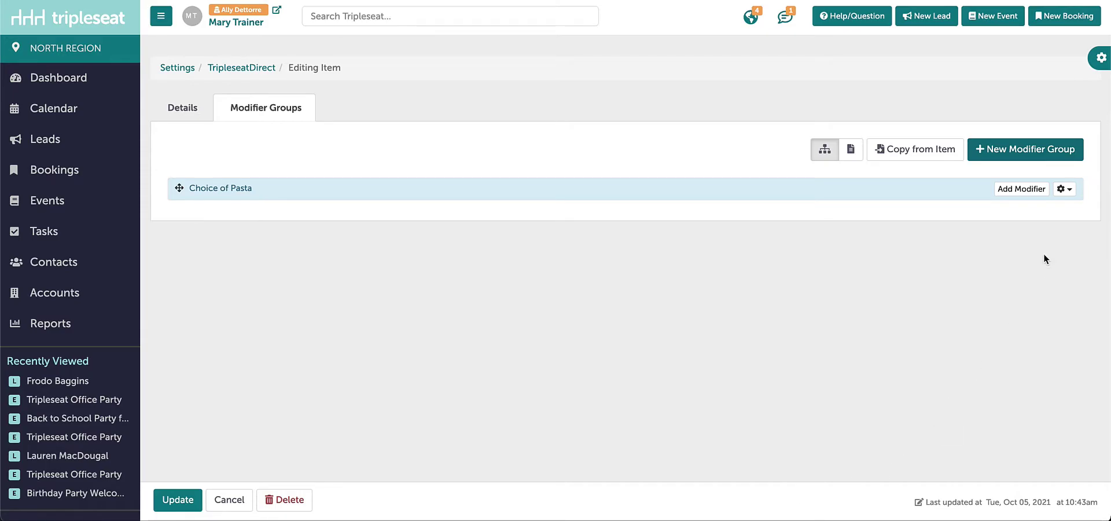
# Add Ziti and Spaghetti as options under Choice of Pasta
pyautogui.click(1030, 193)
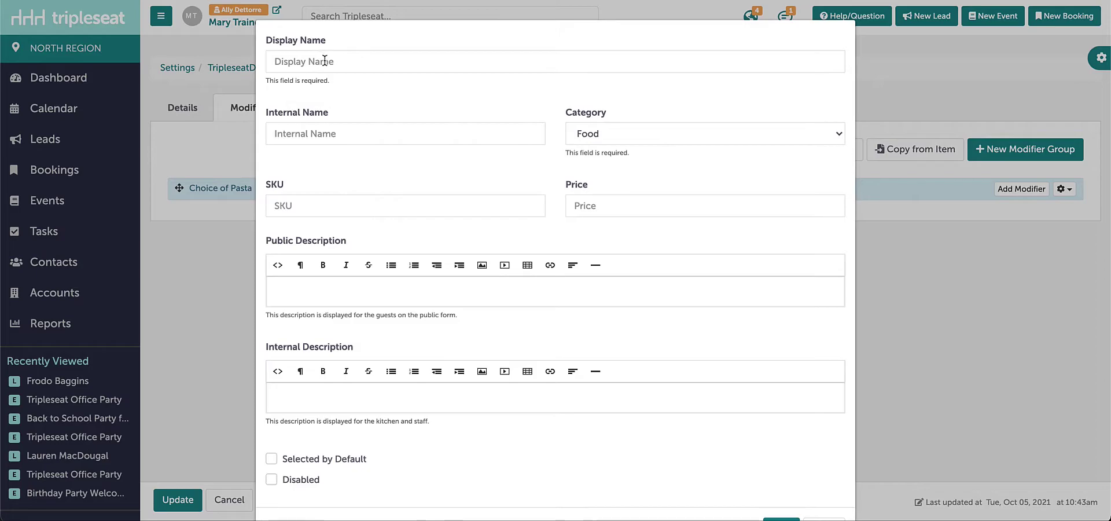
pyautogui.click(324, 62)
pyautogui.write('Ziti')
pyautogui.scroll(-1, 459, 272)
pyautogui.click(782, 479)
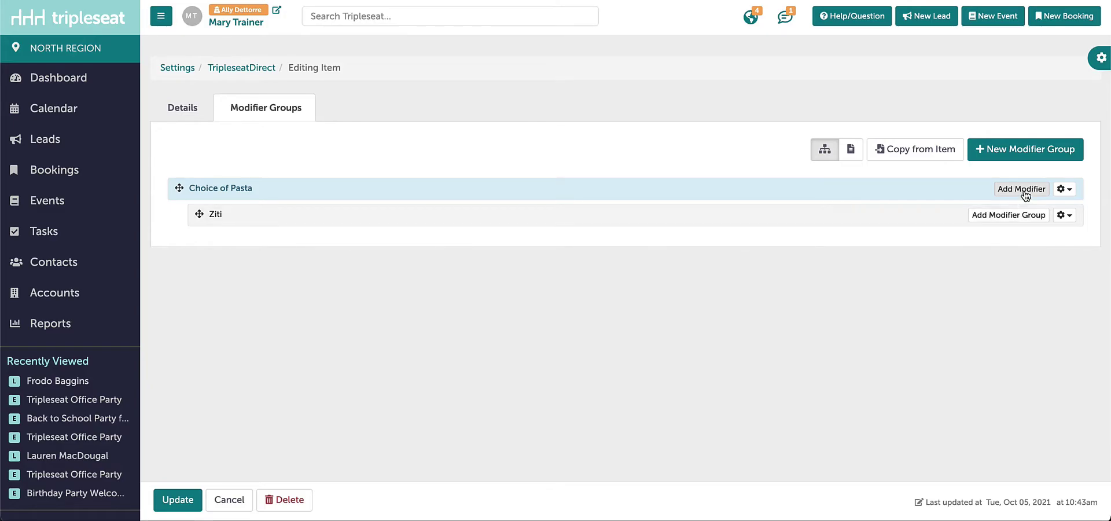
pyautogui.click(1023, 190)
pyautogui.click(429, 58)
pyautogui.write('Spaghetti')
pyautogui.scroll(-2, 550, 265)
pyautogui.click(782, 480)
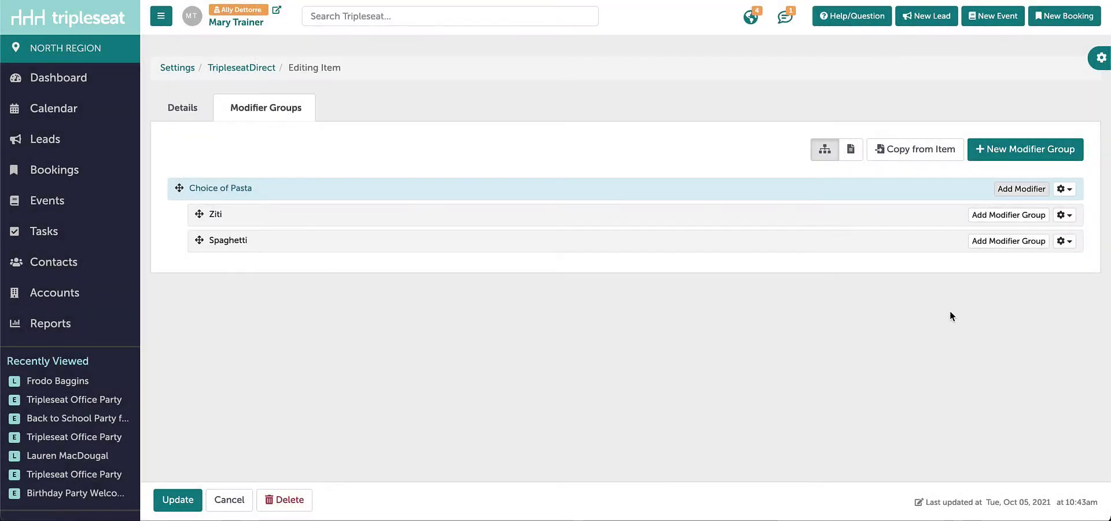
# Add Rigatoni priced 1 as a third pasta option and update the item
pyautogui.click(1031, 191)
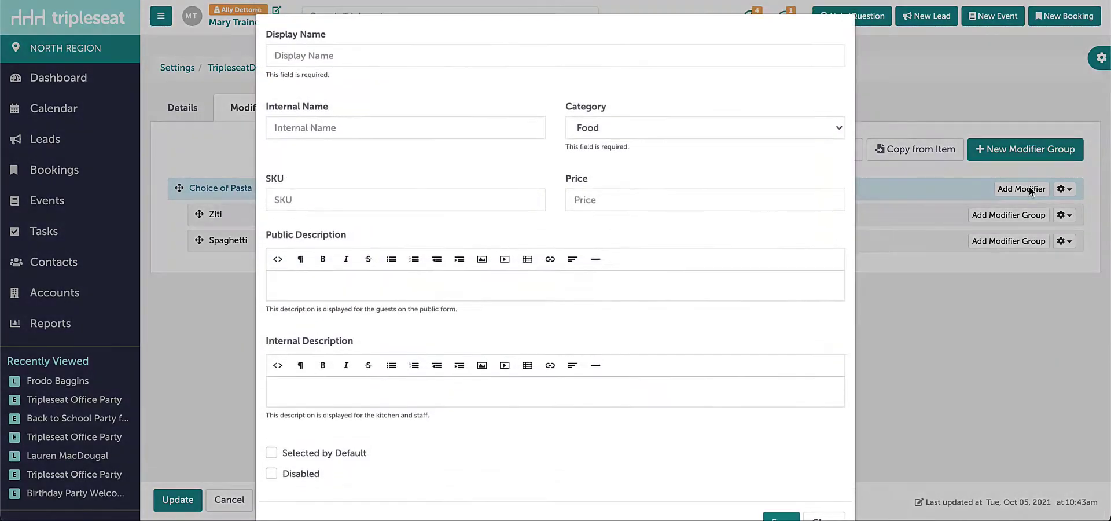
pyautogui.click(356, 57)
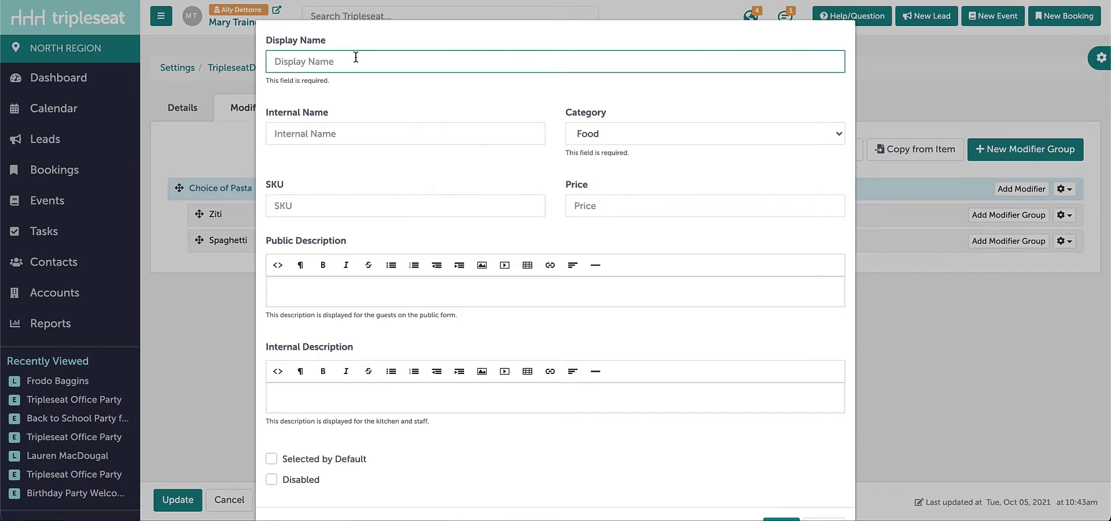
pyautogui.write('Rigatoni')
pyautogui.click(590, 211)
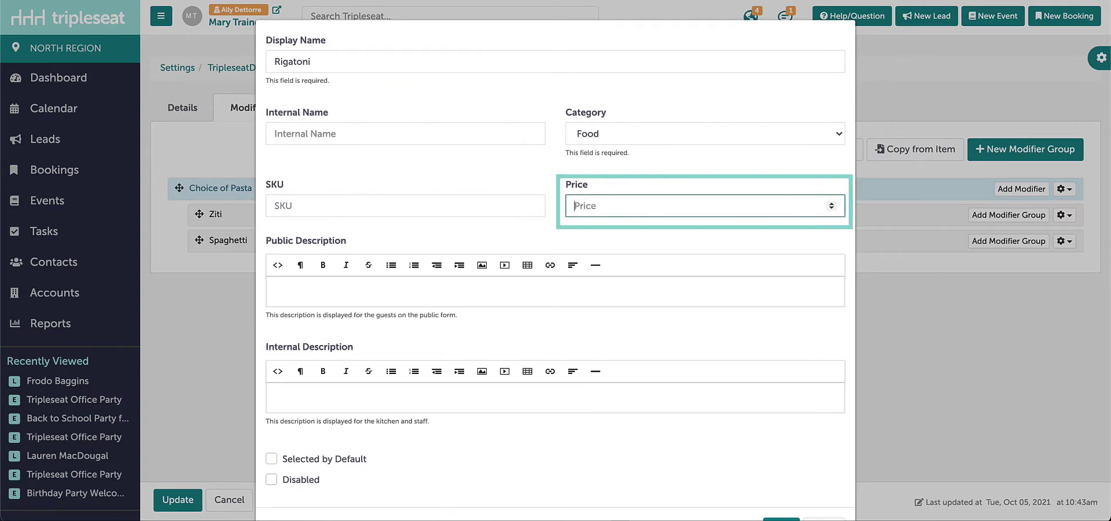
pyautogui.write('1')
pyautogui.scroll(-1, 690, 339)
pyautogui.click(776, 483)
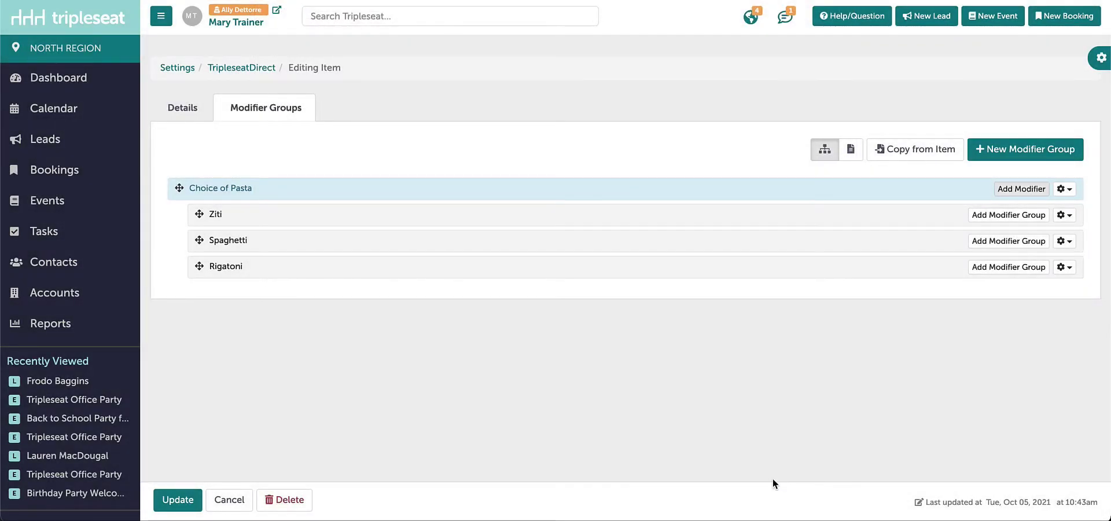
pyautogui.click(183, 500)
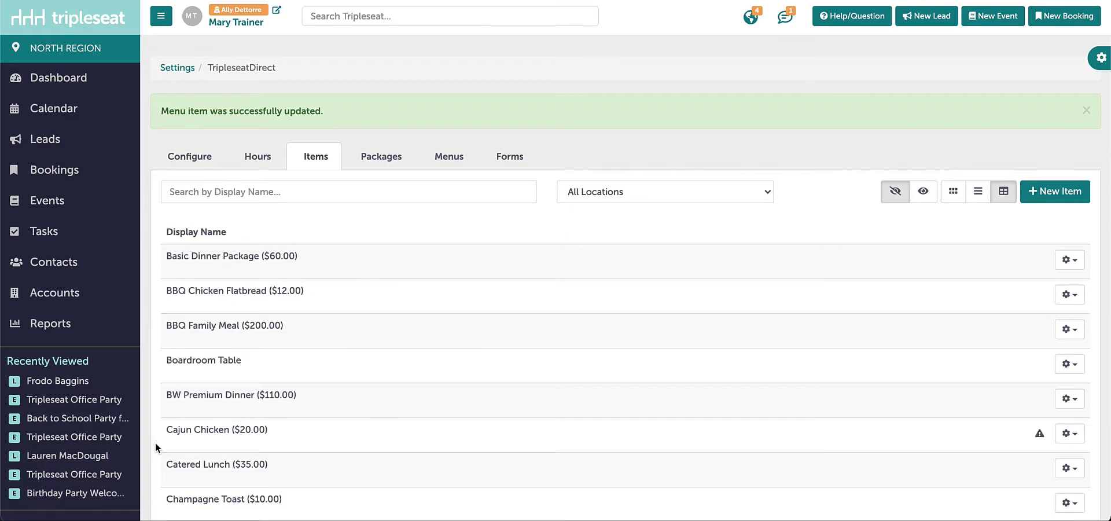
# Switch to the Packages list and begin a new package
pyautogui.scroll(-1, 155, 442)
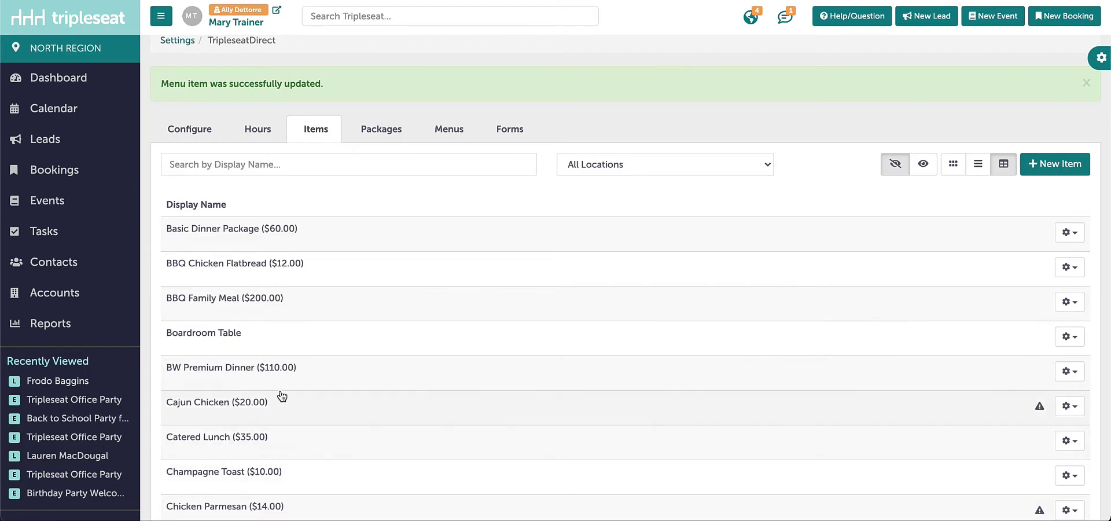
pyautogui.click(381, 132)
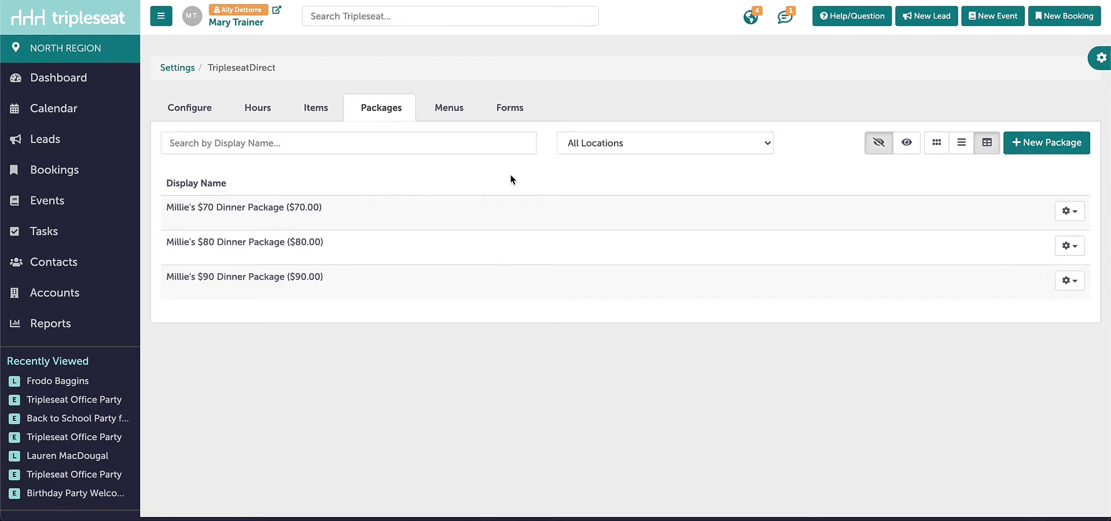
pyautogui.click(1051, 143)
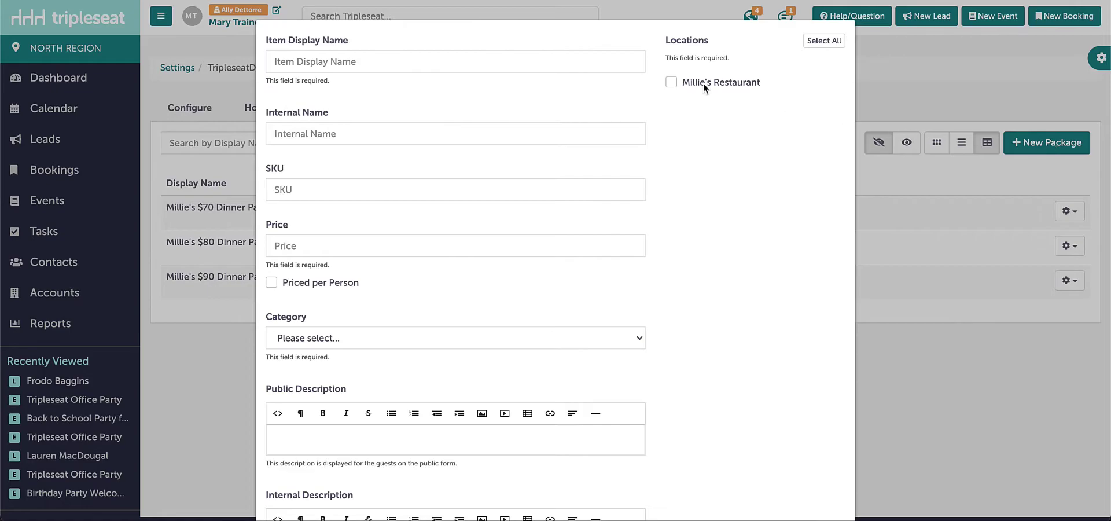
# Enter the $60 Dinner Package name, price 60, Food category and Millie's Restaurant location
pyautogui.click(460, 58)
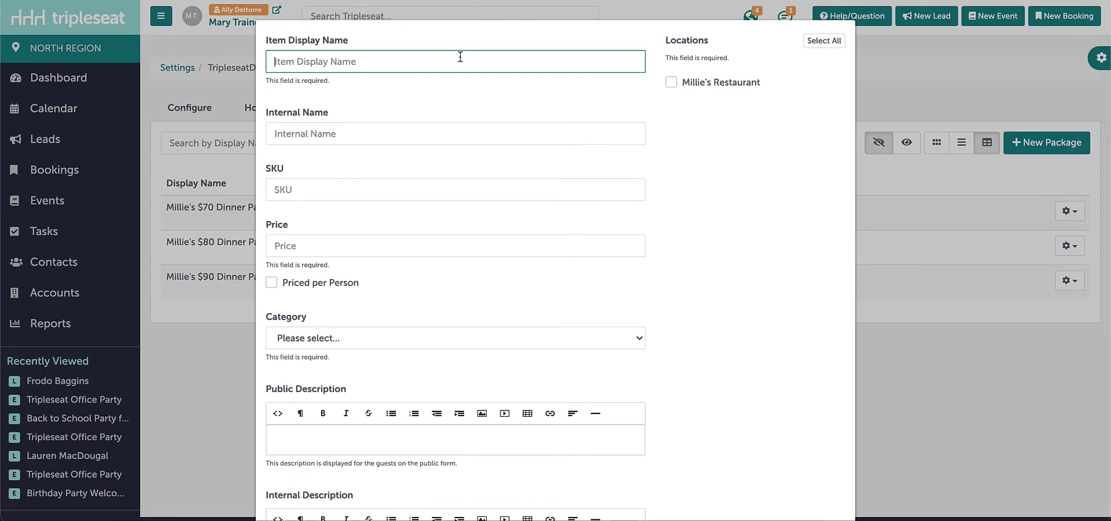
pyautogui.write('$60 Dinner Package')
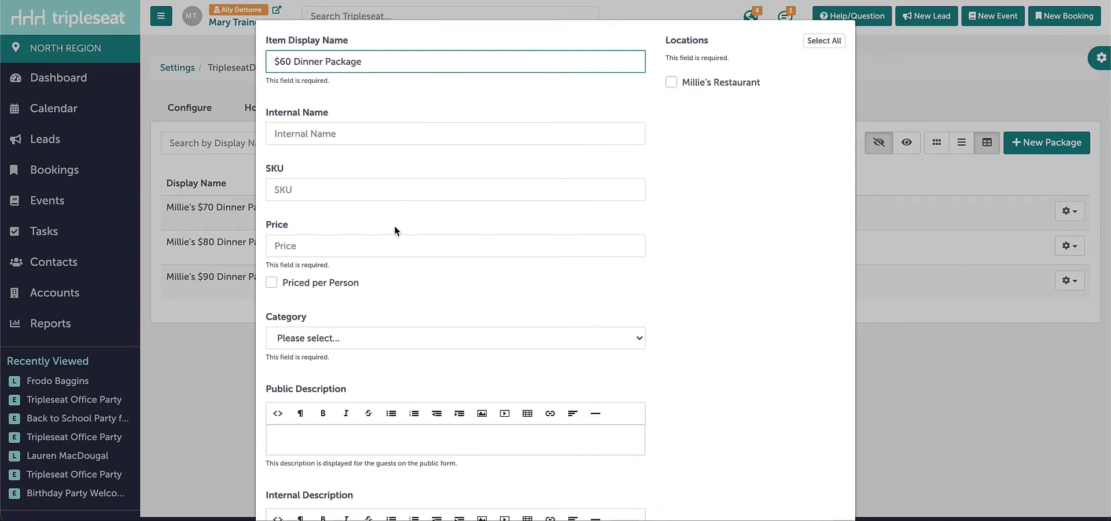
pyautogui.click(364, 243)
pyautogui.write('60')
pyautogui.click(352, 338)
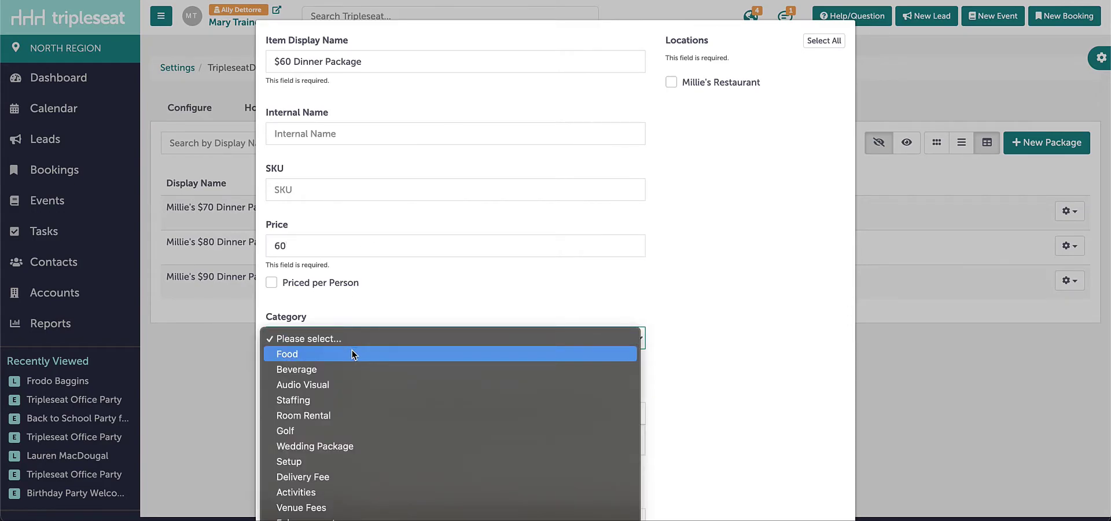
pyautogui.click(352, 354)
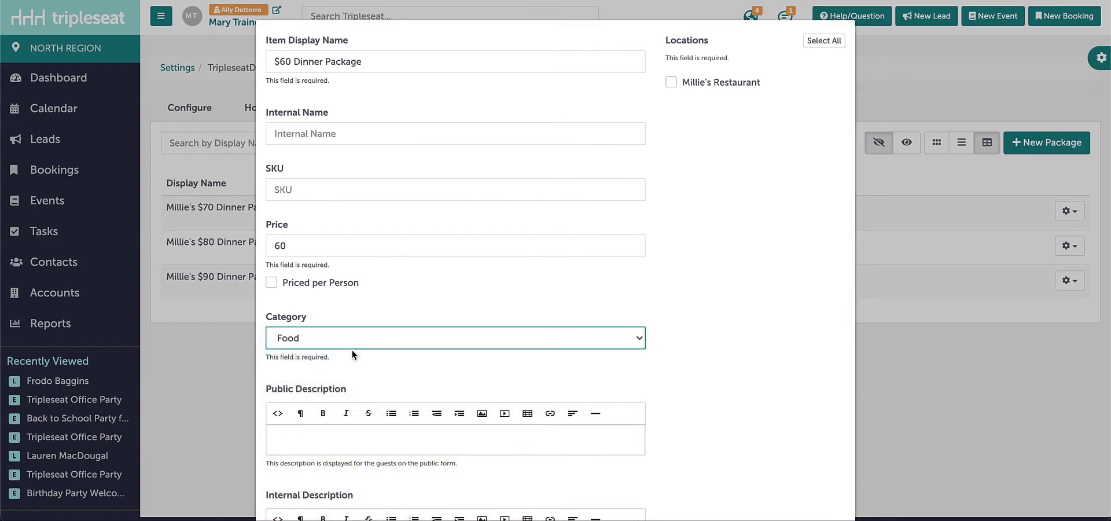
pyautogui.click(671, 83)
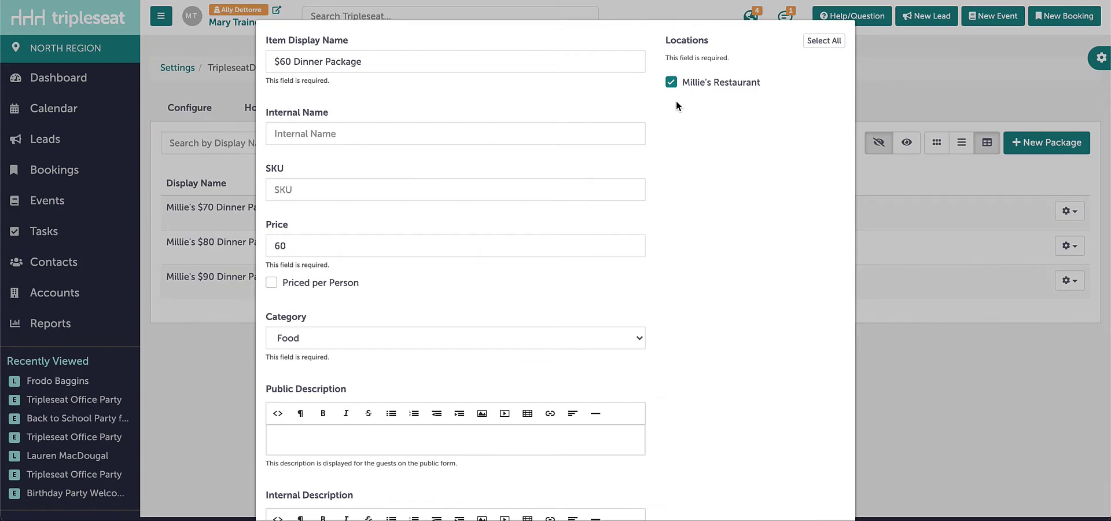
# Mark the package as priced per person and save it
pyautogui.scroll(-1, 676, 103)
pyautogui.scroll(-2, 676, 103)
pyautogui.scroll(-1, 676, 103)
pyautogui.scroll(-1, 676, 104)
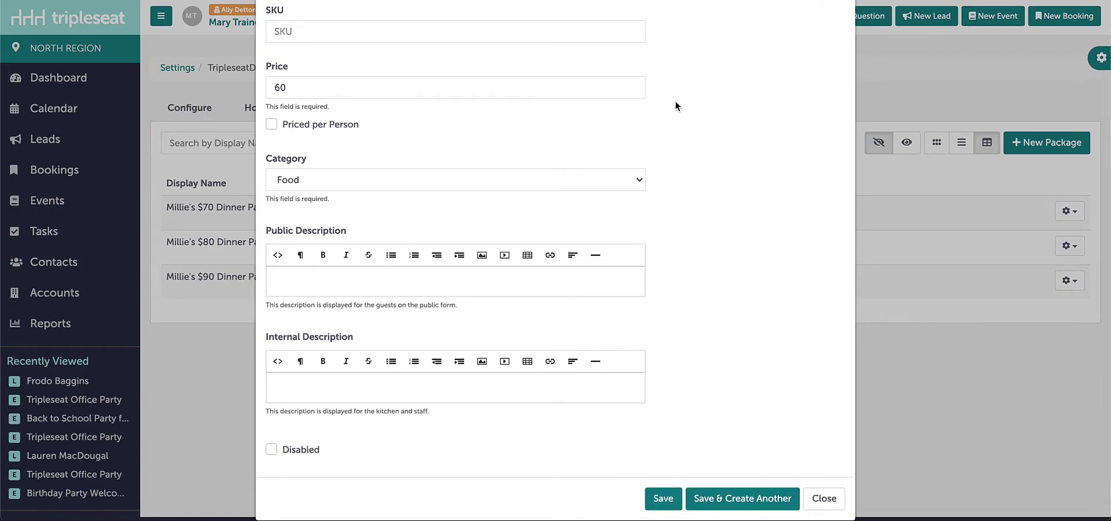
pyautogui.click(272, 126)
pyautogui.click(664, 498)
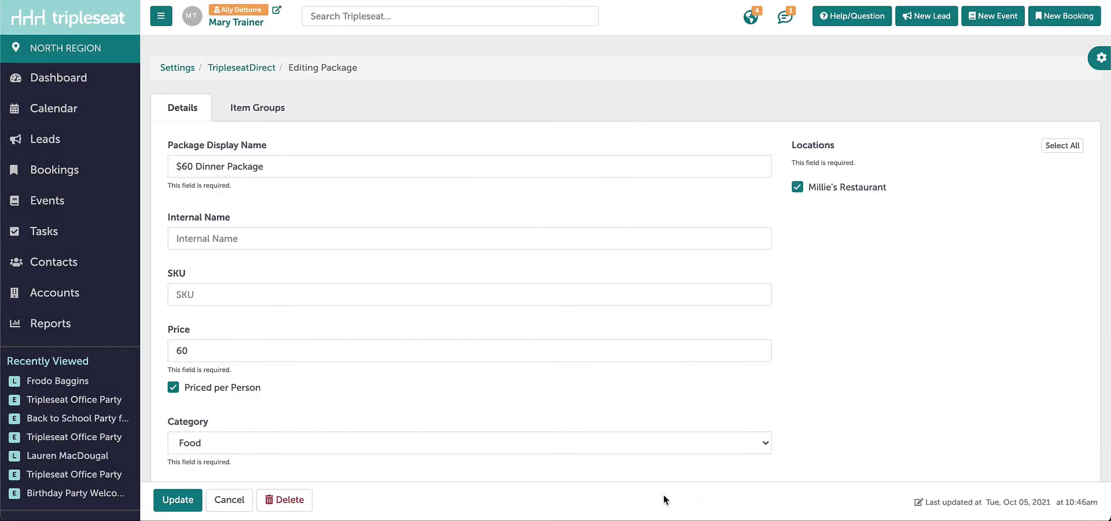
# Create an Appetizers item group on the $60 Dinner Package with 'Allow qty on items/modifiers' enabled
pyautogui.click(266, 109)
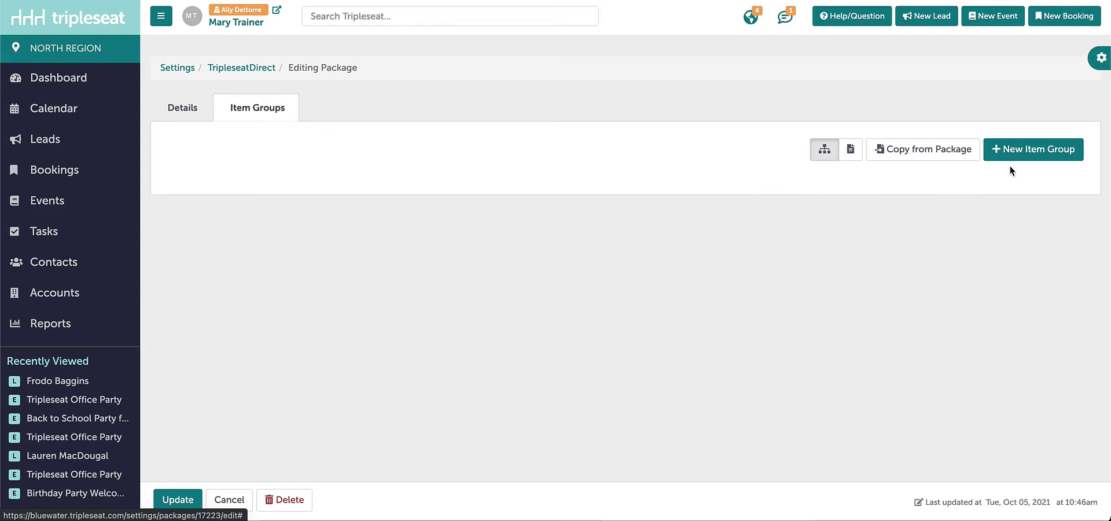
pyautogui.click(1043, 150)
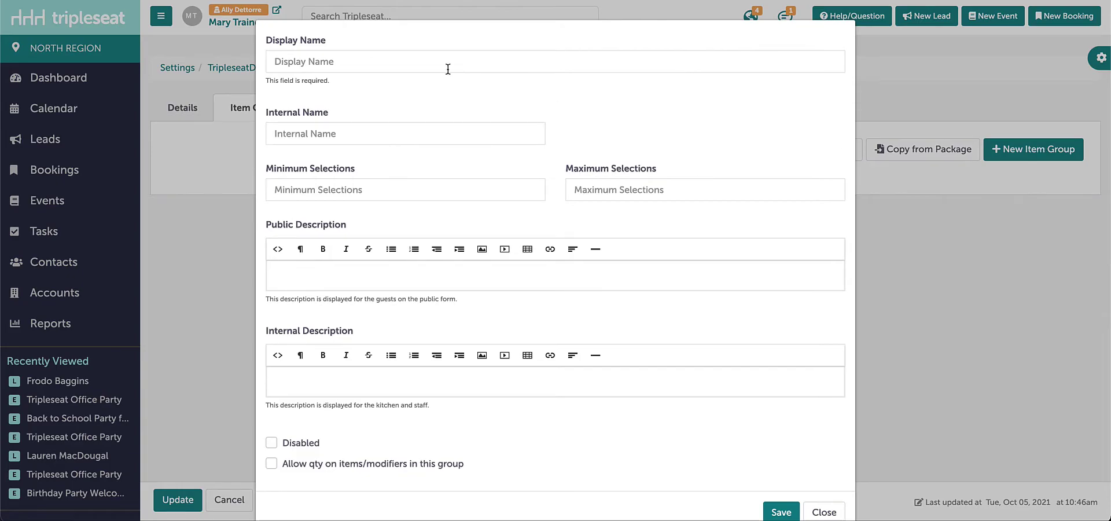
pyautogui.click(445, 65)
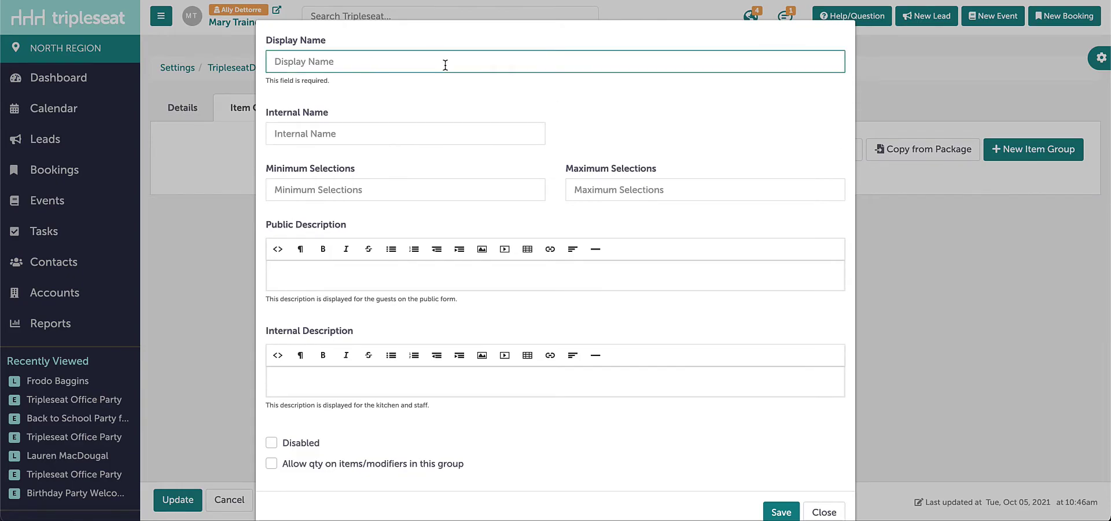
pyautogui.write('Appe')
pyautogui.write('tizers')
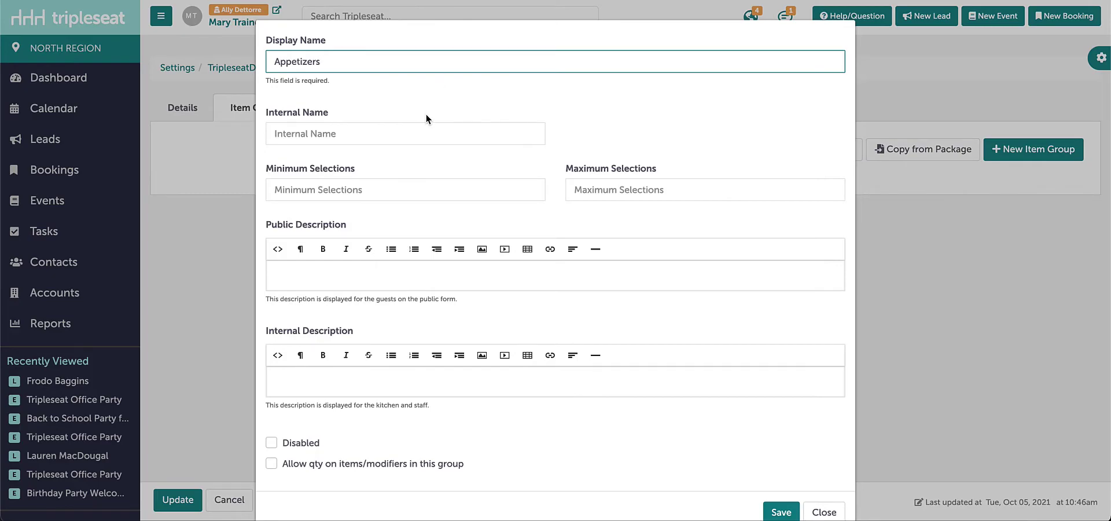
pyautogui.click(302, 466)
pyautogui.scroll(-2, 301, 462)
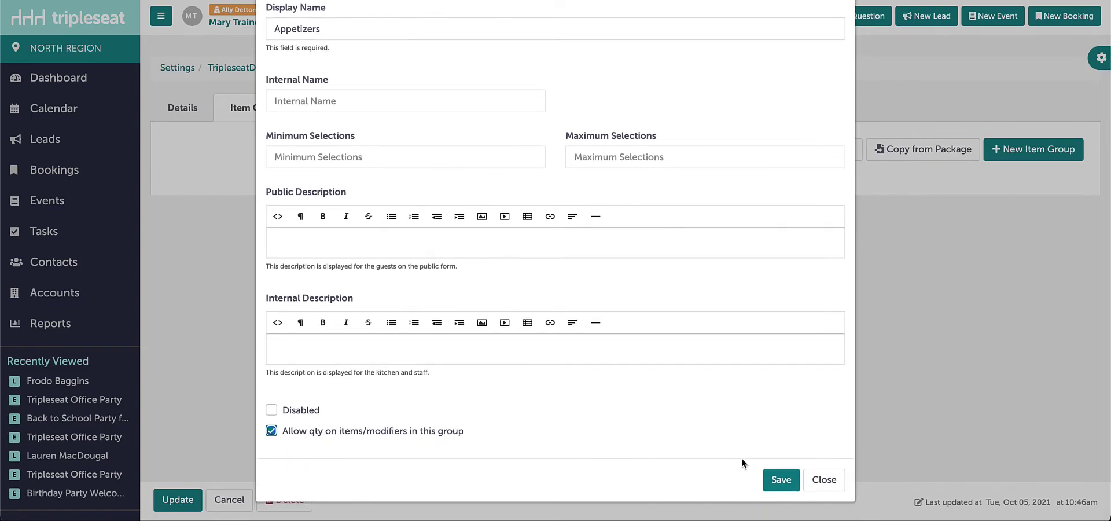
pyautogui.click(780, 479)
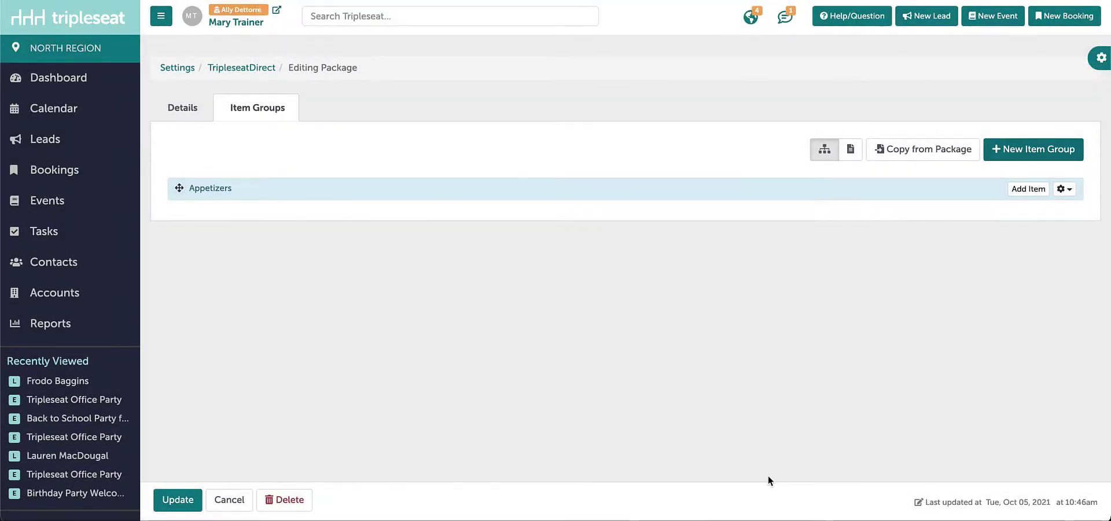
# Add Caesar Salad and House Salad as items in the Appetizers group
pyautogui.click(1029, 188)
pyautogui.click(477, 51)
pyautogui.write('Caesar Salad')
pyautogui.scroll(-2, 389, 229)
pyautogui.click(781, 479)
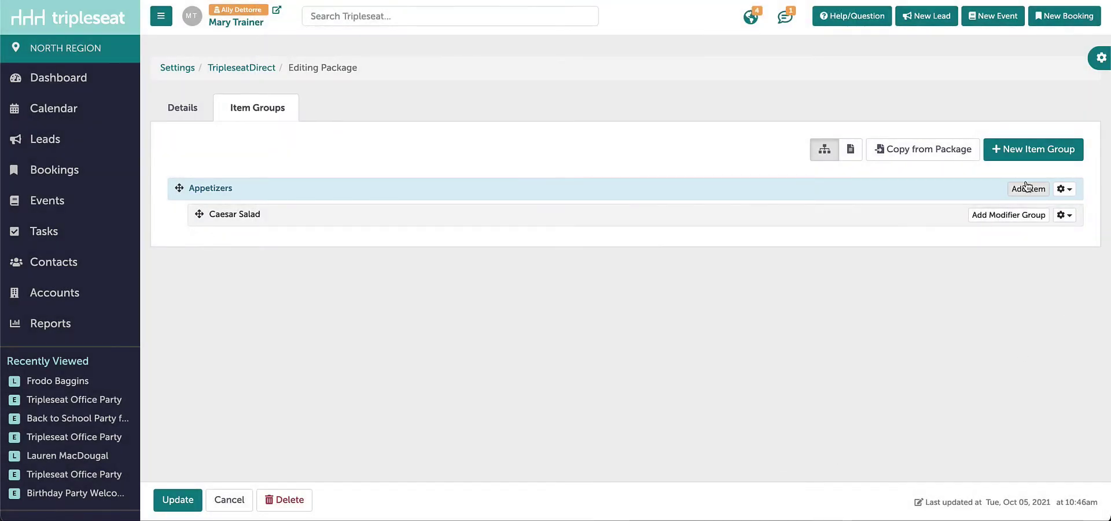
pyautogui.click(1029, 189)
pyautogui.write('House Salad')
pyautogui.scroll(-2, 556, 260)
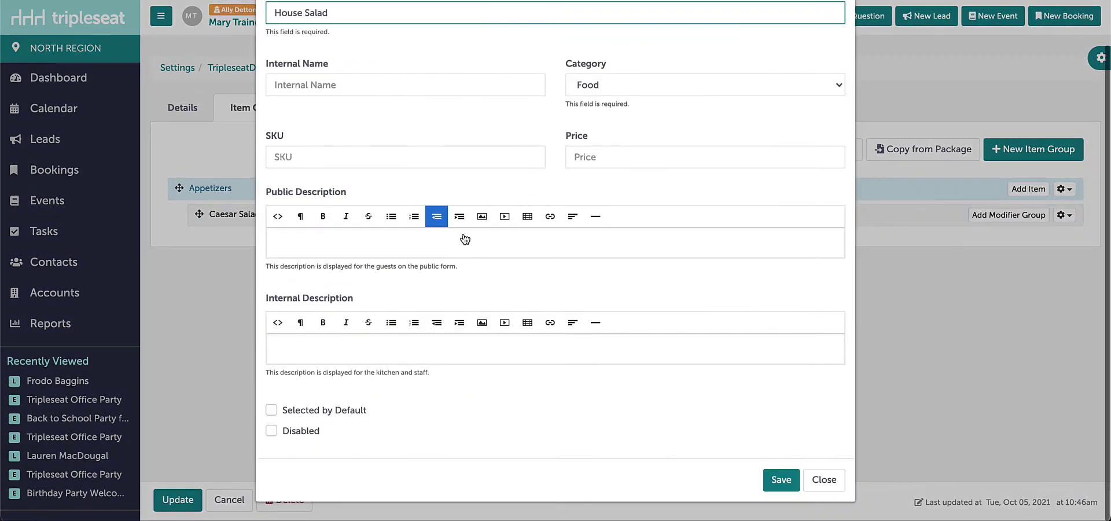
pyautogui.click(780, 480)
# Add Soup of the Day as a third Appetizers item
pyautogui.click(1029, 189)
pyautogui.click(437, 64)
pyautogui.write('Sou')
pyautogui.press('BackSpace')
pyautogui.press('BackSpace')
pyautogui.press('BackSpace')
pyautogui.write('Soup of the Day')
pyautogui.scroll(-2, 556, 261)
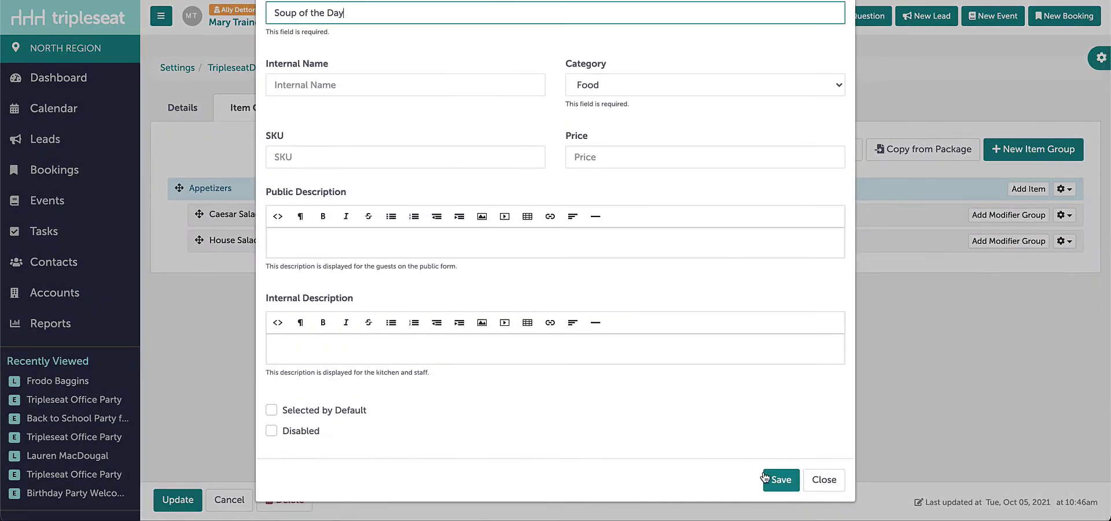
pyautogui.click(780, 479)
# Give Caesar Salad a modifier group named Add Ons
pyautogui.click(1009, 215)
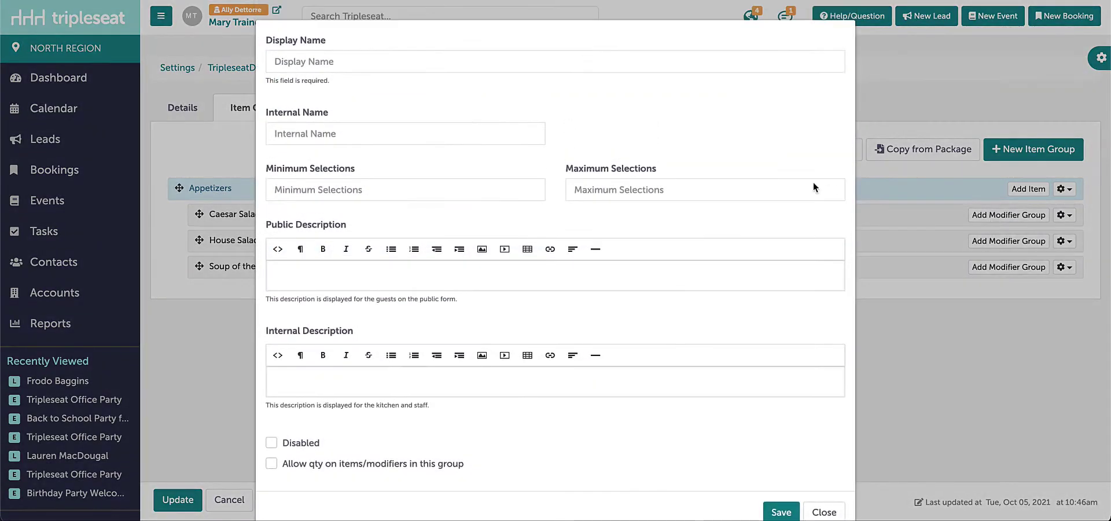
pyautogui.click(579, 61)
pyautogui.write('Add Ons')
pyautogui.scroll(-1, 779, 356)
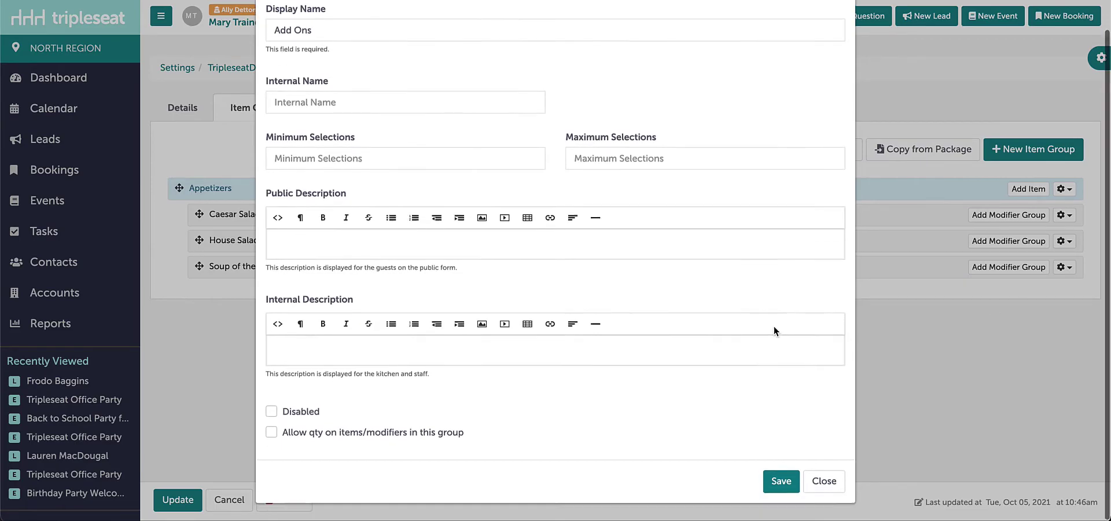
pyautogui.click(783, 479)
# Add Chicken and Steak (priced 5) as modifiers in the Add Ons group
pyautogui.click(1020, 241)
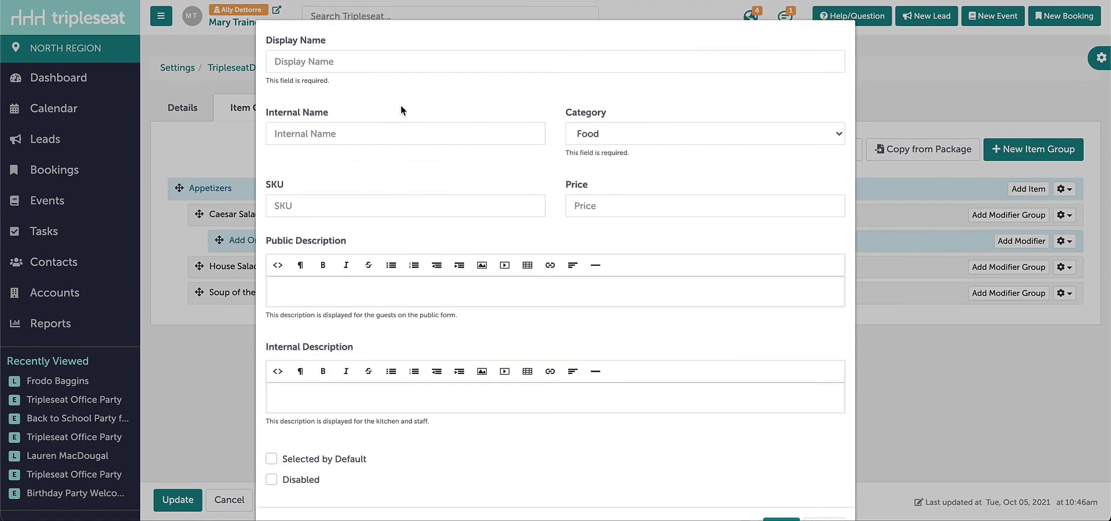
pyautogui.write('Chicken')
pyautogui.scroll(-1, 466, 176)
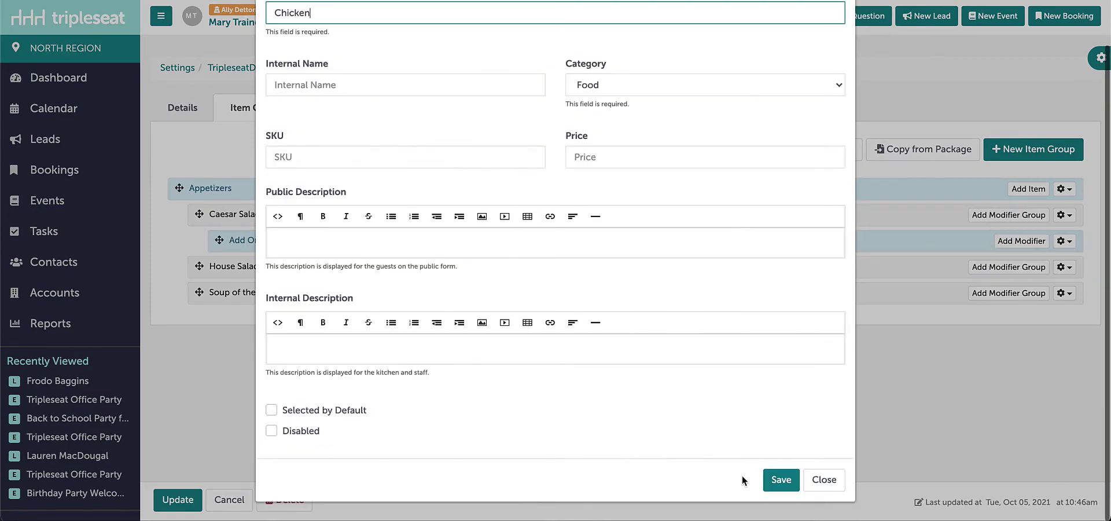
pyautogui.click(775, 484)
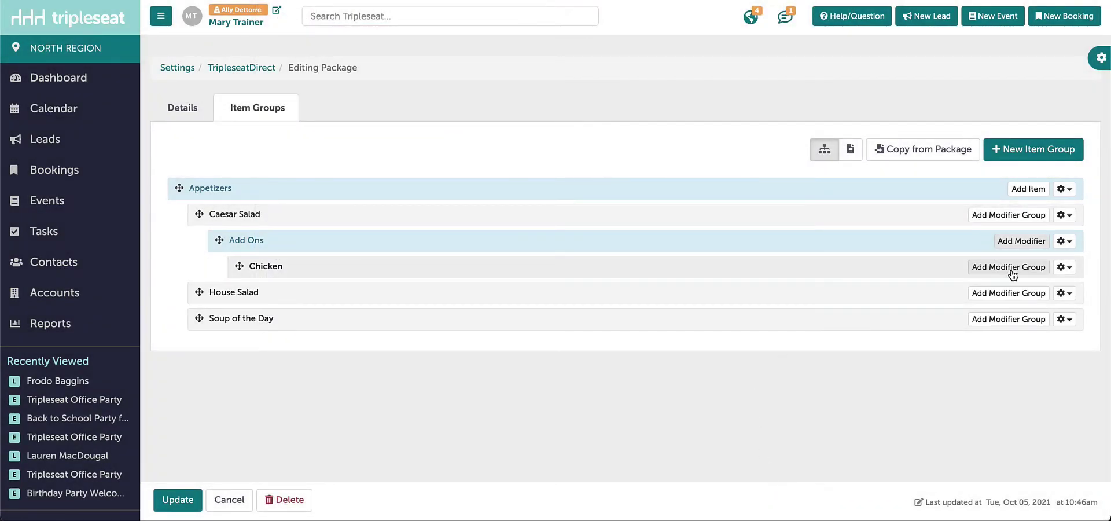
pyautogui.click(1026, 246)
pyautogui.click(515, 60)
pyautogui.write('Steak')
pyautogui.click(675, 206)
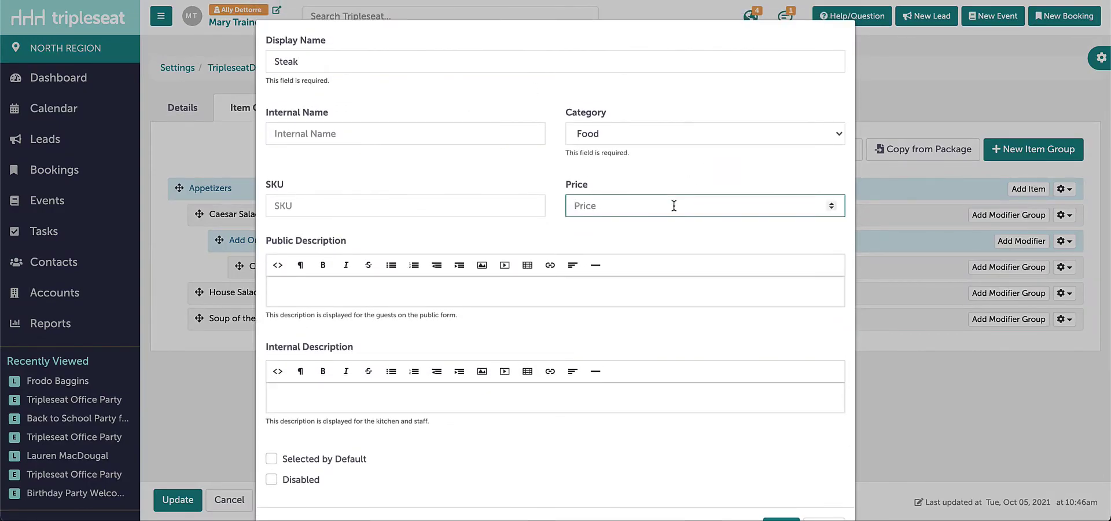
pyautogui.write('5')
pyautogui.scroll(-1, 661, 287)
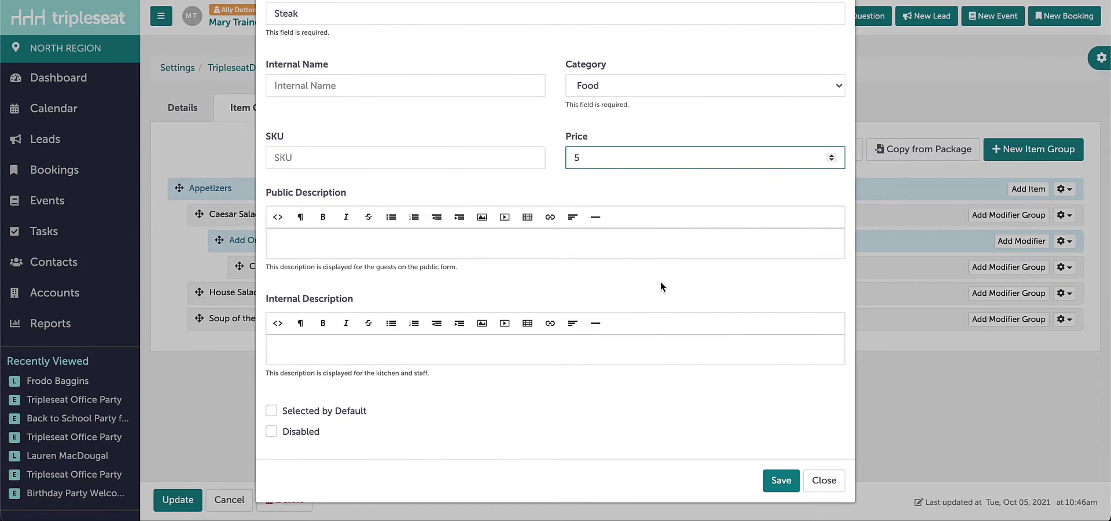
# Save the Steak add-on and create an Entrees item group
pyautogui.click(776, 480)
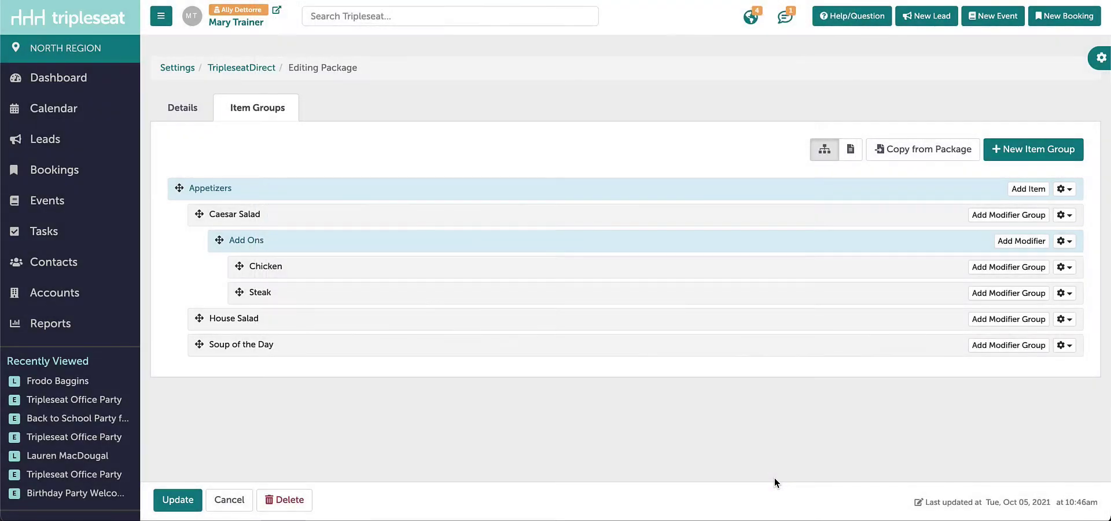
pyautogui.click(1034, 149)
pyautogui.write('Entrees')
pyautogui.scroll(-1, 496, 289)
pyautogui.moveTo(282, 431); pyautogui.dragTo(381, 432)
pyautogui.click(782, 479)
# Add Filet Mignon, Vegetable Lasagna and Lobster Ravioli to the Entrees group
pyautogui.click(1029, 371)
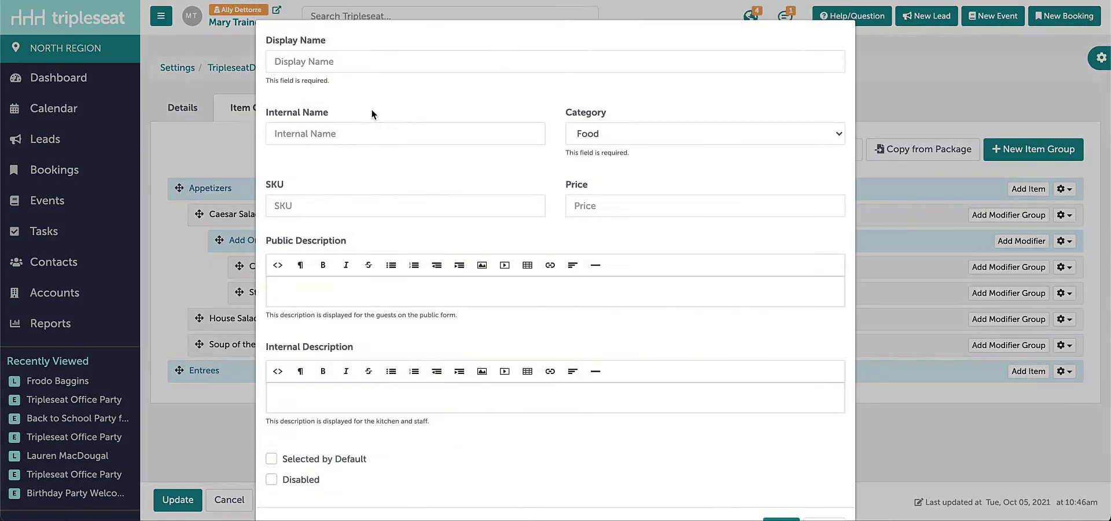
pyautogui.write('Filet Mignon')
pyautogui.scroll(-1, 780, 476)
pyautogui.click(782, 479)
pyautogui.click(1029, 372)
pyautogui.write('Vegetable Lasagna')
pyautogui.scroll(-1, 780, 476)
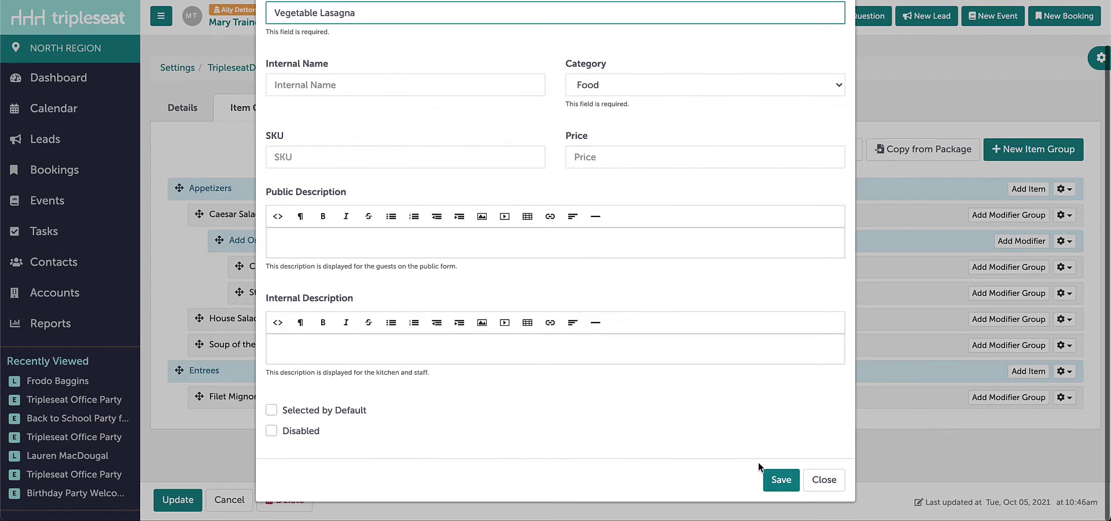
pyautogui.click(782, 479)
pyautogui.click(1029, 371)
pyautogui.write('Lobster Ravioli')
pyautogui.scroll(-1, 779, 476)
pyautogui.click(781, 479)
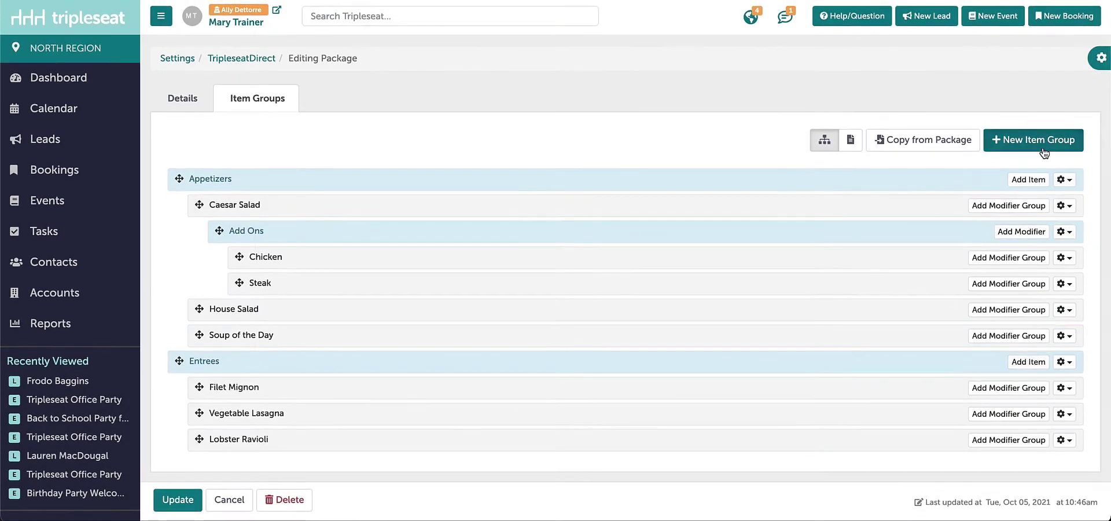
# Create a Dessert item group and add Key Lime Pie to it
pyautogui.click(1043, 147)
pyautogui.write('Dessert')
pyautogui.click(787, 514)
pyautogui.click(1029, 439)
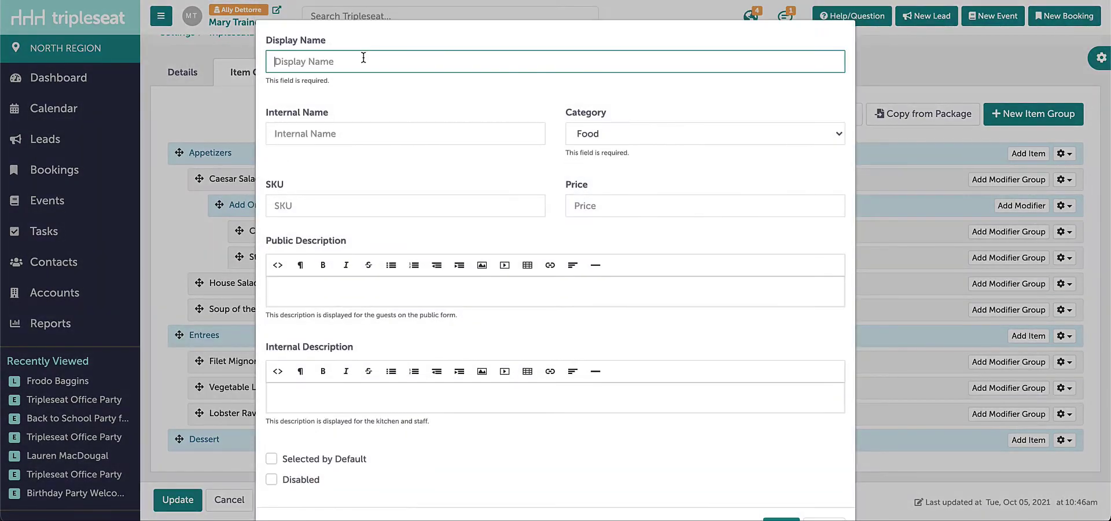
pyautogui.write('Key Lime Pie')
pyautogui.scroll(-1, 772, 476)
pyautogui.click(776, 479)
# Add Chocolate Torte and Bread Pudding to the Dessert group
pyautogui.click(1029, 440)
pyautogui.write('Chocol')
pyautogui.press('BackSpace')
pyautogui.press('BackSpace')
pyautogui.press('BackSpace')
pyautogui.write('ocolate Torte')
pyautogui.scroll(-1, 781, 476)
pyautogui.click(782, 480)
pyautogui.click(1029, 388)
pyautogui.write('Bread Pudding')
pyautogui.scroll(-1, 779, 476)
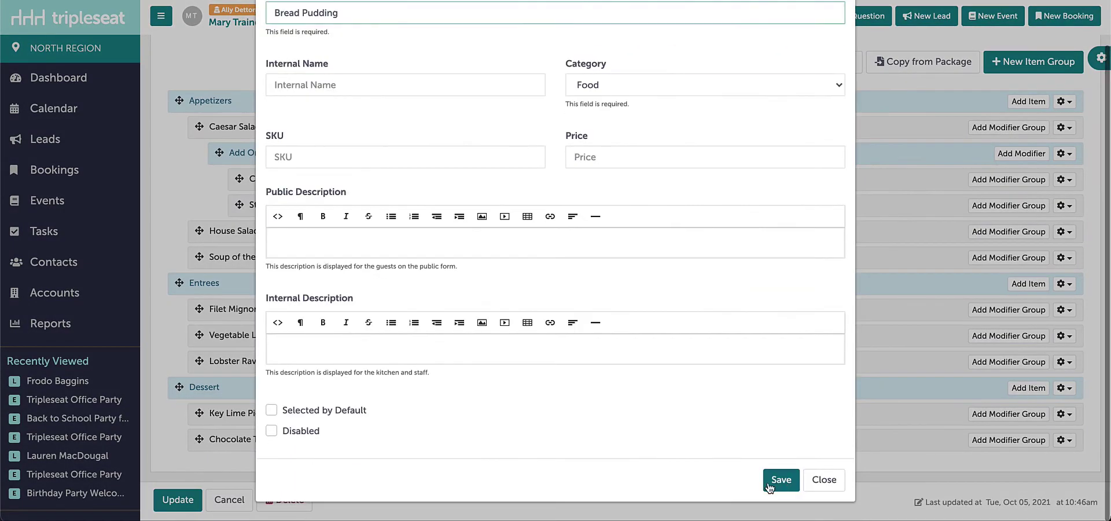
pyautogui.click(779, 479)
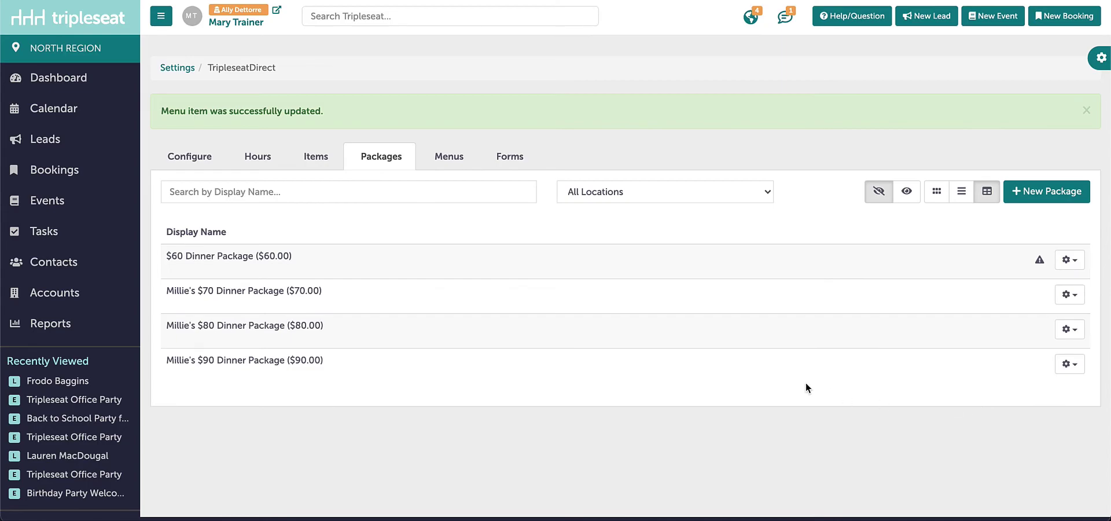
# Switch to the Menus tab to list the existing menus
pyautogui.click(443, 162)
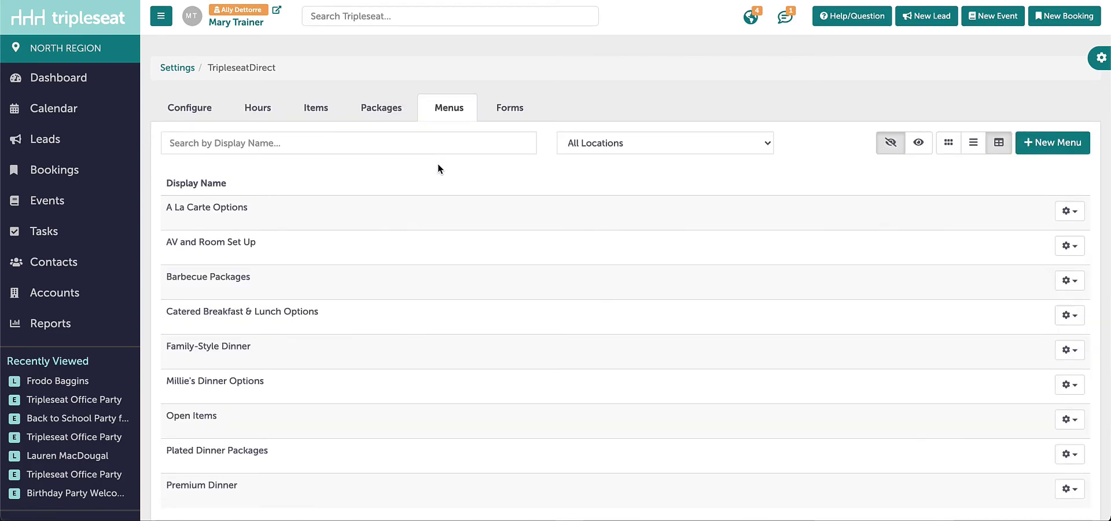
# Create a Fall Menu for Millie's Restaurant allowing on-premise, catering, pickup and drop-off events
pyautogui.click(1069, 147)
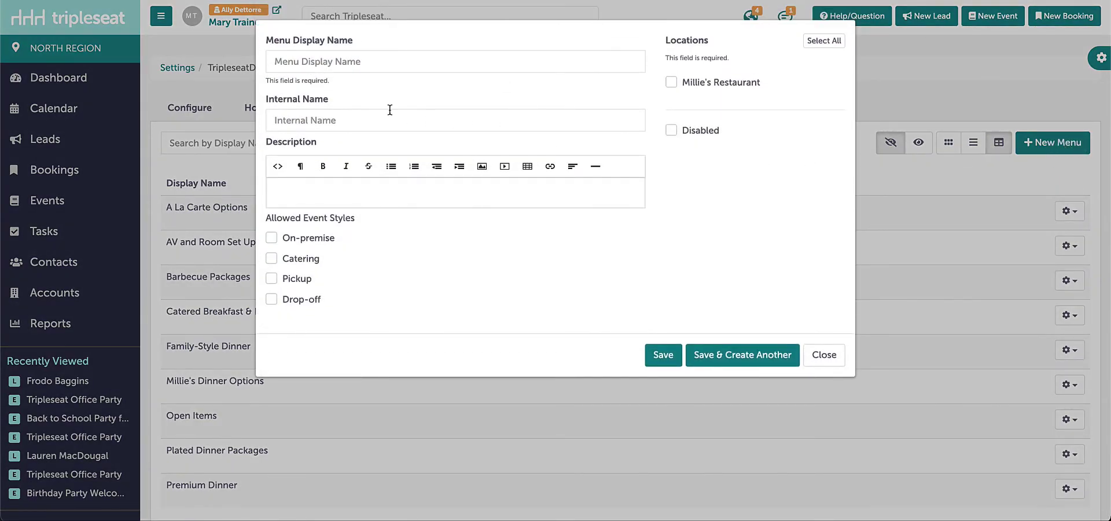
pyautogui.click(303, 62)
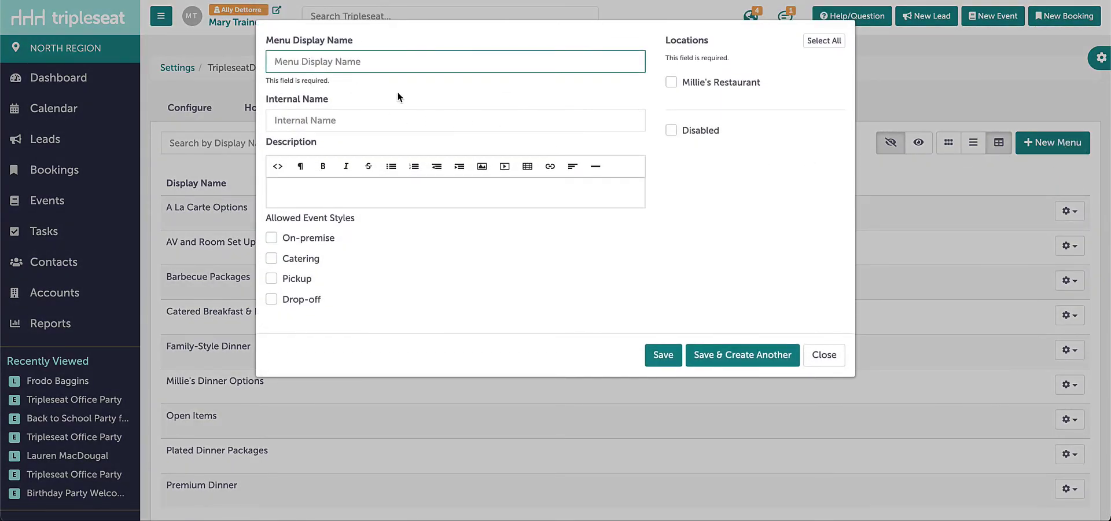
pyautogui.write('Fall Menu')
pyautogui.click(672, 84)
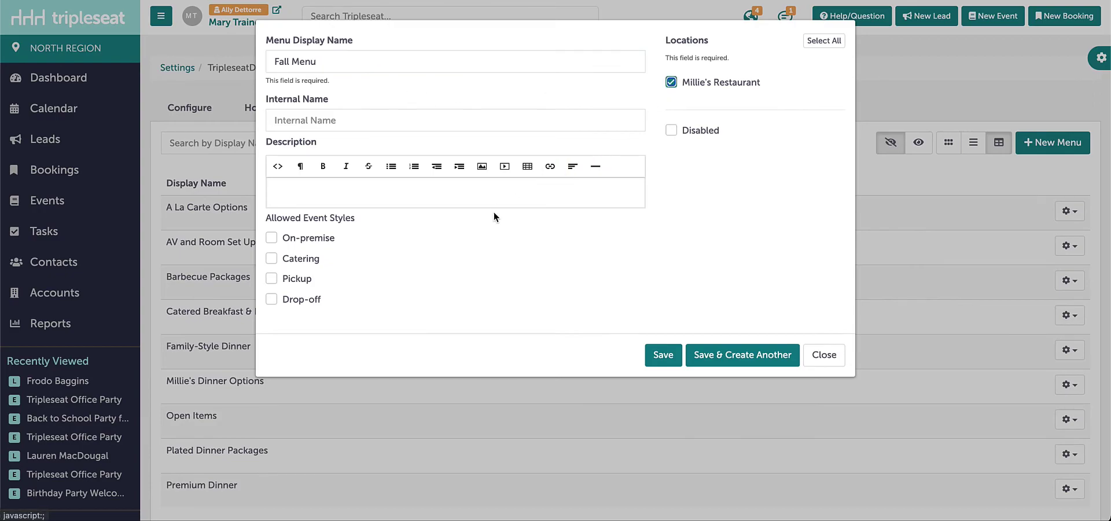
pyautogui.click(323, 245)
pyautogui.click(307, 261)
pyautogui.click(300, 281)
pyautogui.click(298, 304)
# Save the Fall Menu and add Chicken Parmesan, Cajun Chicken, BBQ Family Meal and BBQ Chicken Flatbread
pyautogui.click(662, 353)
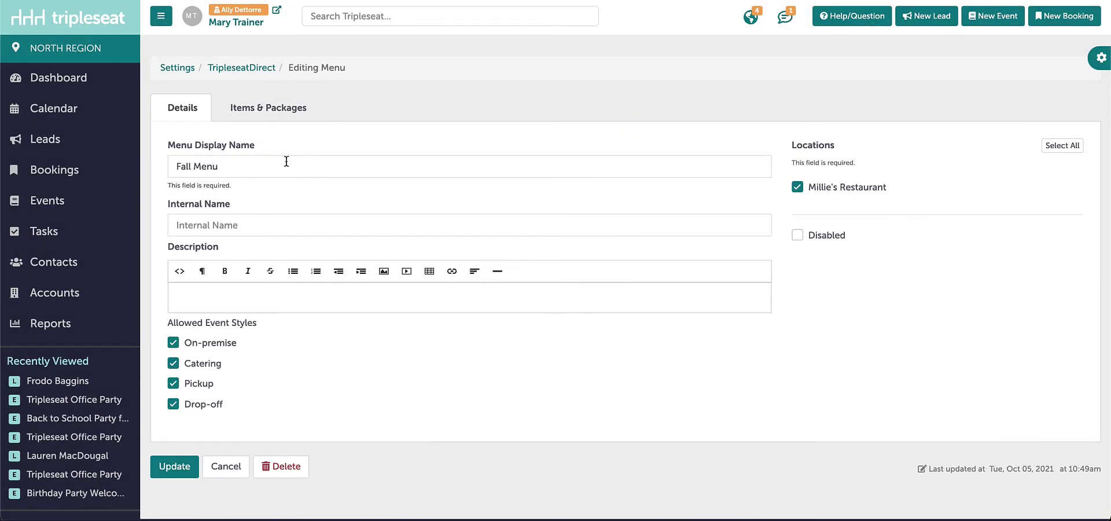
pyautogui.click(279, 109)
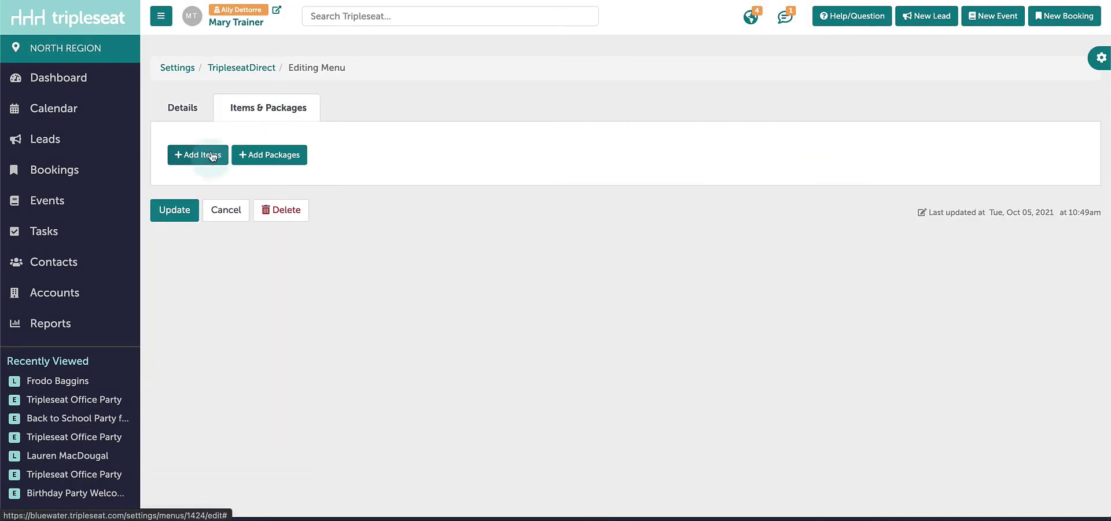
pyautogui.click(198, 155)
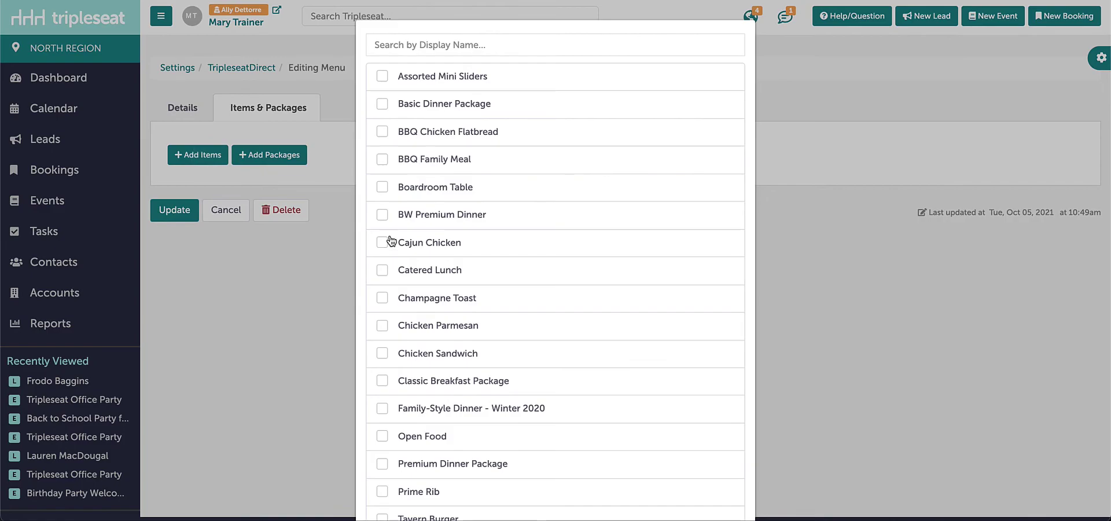
pyautogui.click(383, 325)
pyautogui.click(382, 242)
pyautogui.click(383, 159)
pyautogui.click(382, 131)
pyautogui.scroll(-3, 456, 278)
pyautogui.click(666, 480)
# Add the $60 Dinner Package to the Fall Menu and update it
pyautogui.click(268, 276)
pyautogui.click(445, 80)
pyautogui.click(673, 207)
pyautogui.click(168, 356)
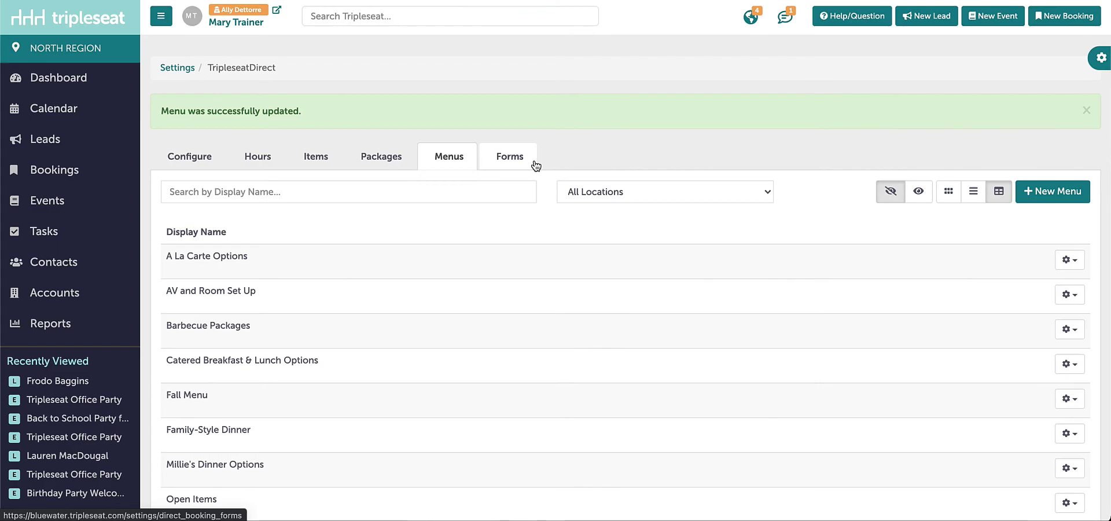
# From the booking forms list, preview the Fall Menu on the live Book an Event page
pyautogui.click(534, 165)
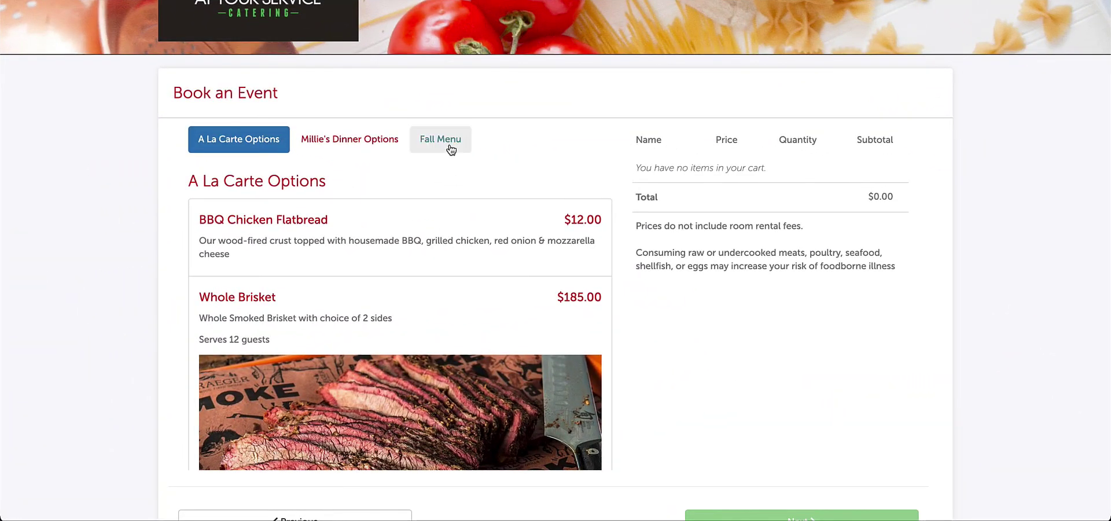
pyautogui.click(446, 145)
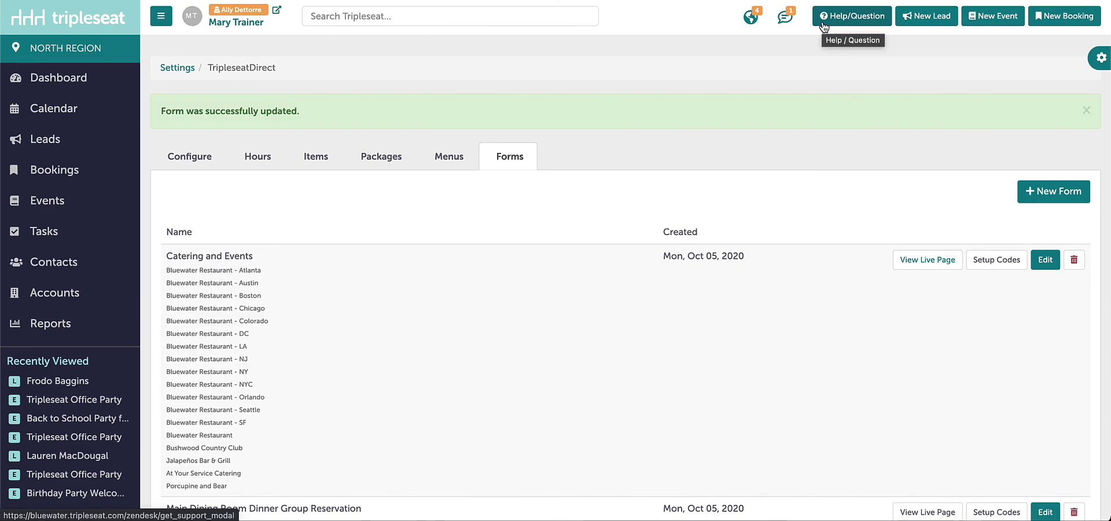
pyautogui.click(824, 24)
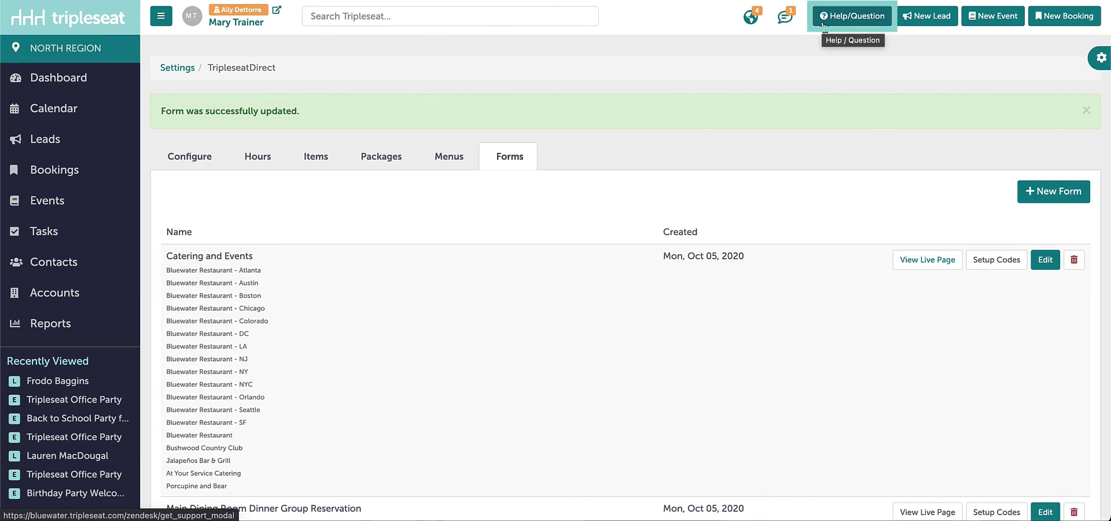